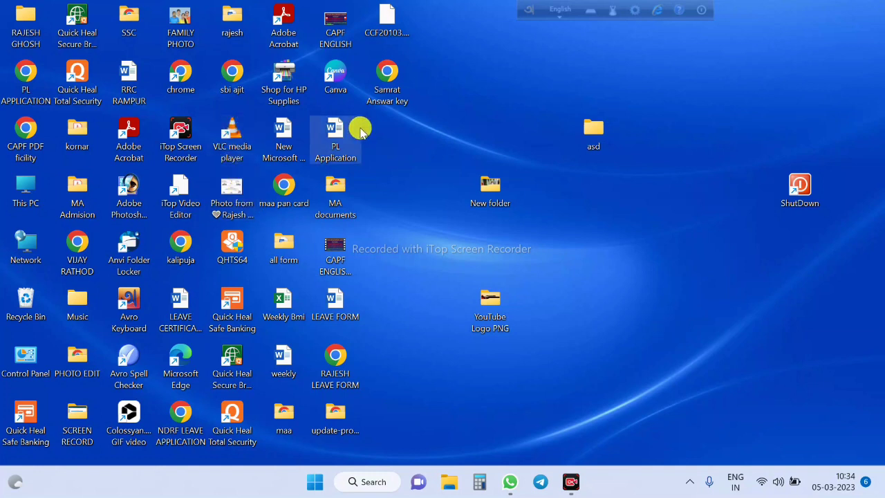
# Launch Chrome maximized under your profile and search Google for banglarbhumi
pyautogui.doubleClick(195, 89)
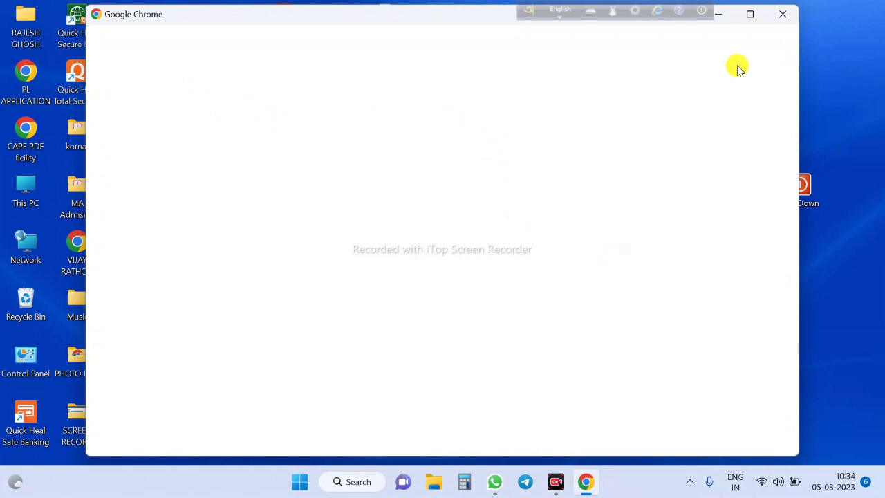
pyautogui.click(750, 15)
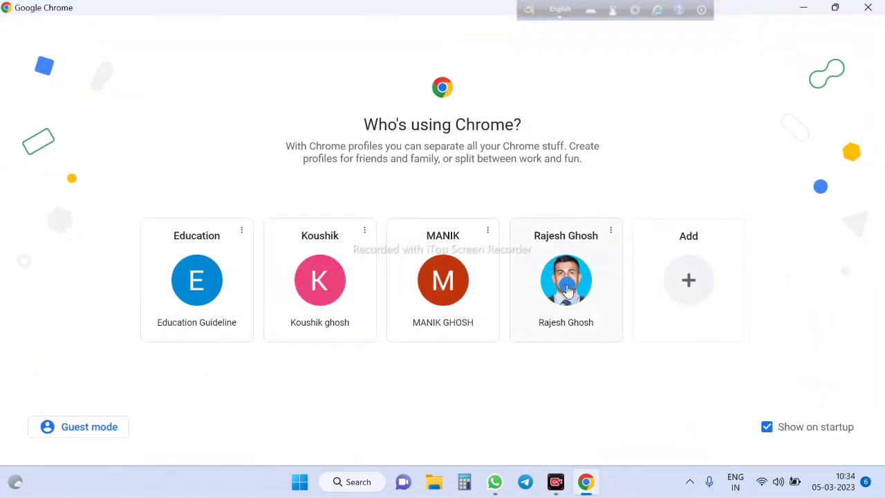
pyautogui.click(567, 286)
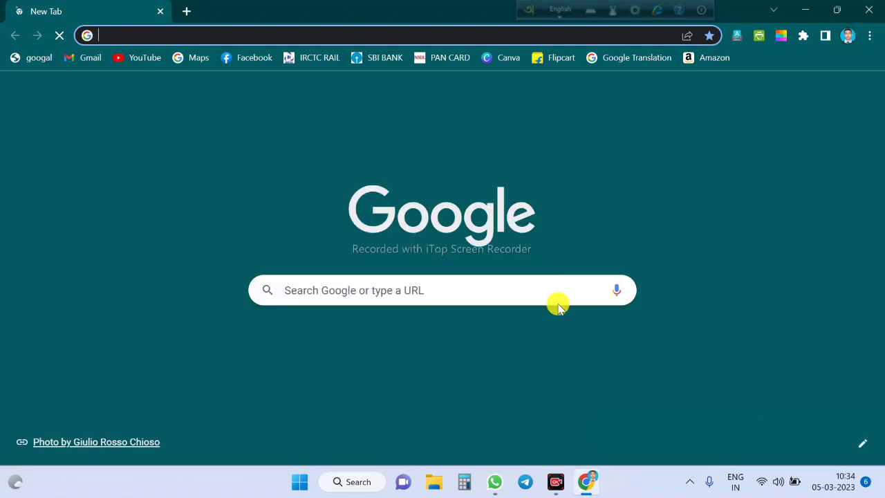
pyautogui.click(466, 286)
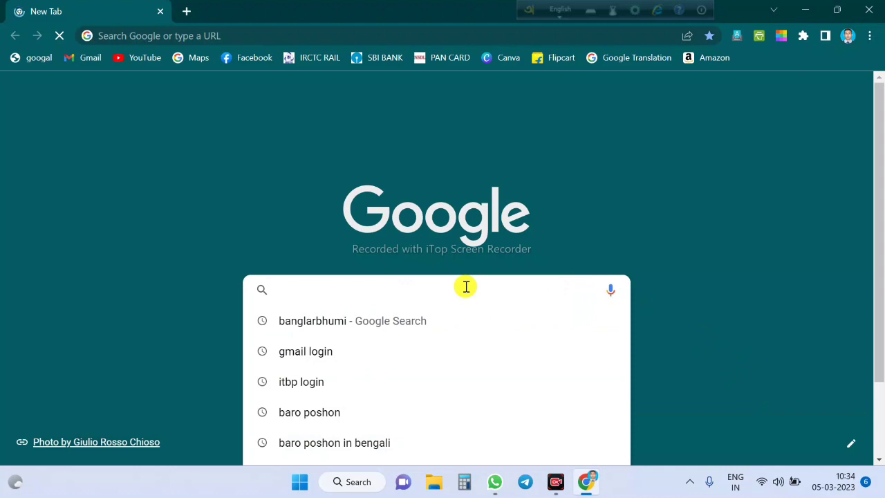
pyautogui.click(342, 329)
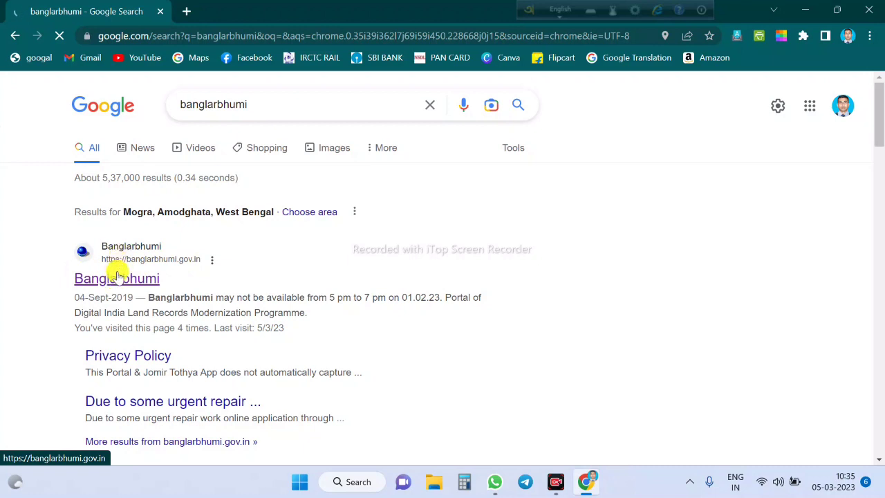
# Open the official Banglarbhumi site and choose Citizen Services > Service Delivery > ROR Request
pyautogui.click(118, 279)
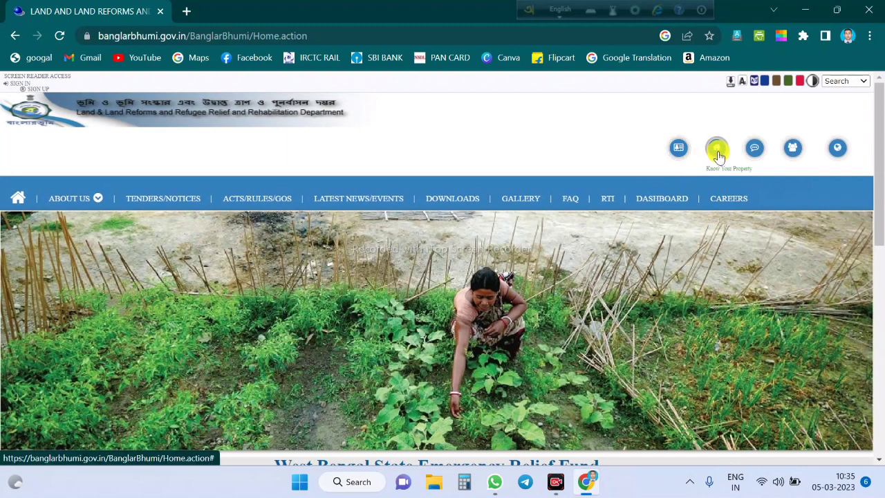
pyautogui.click(680, 149)
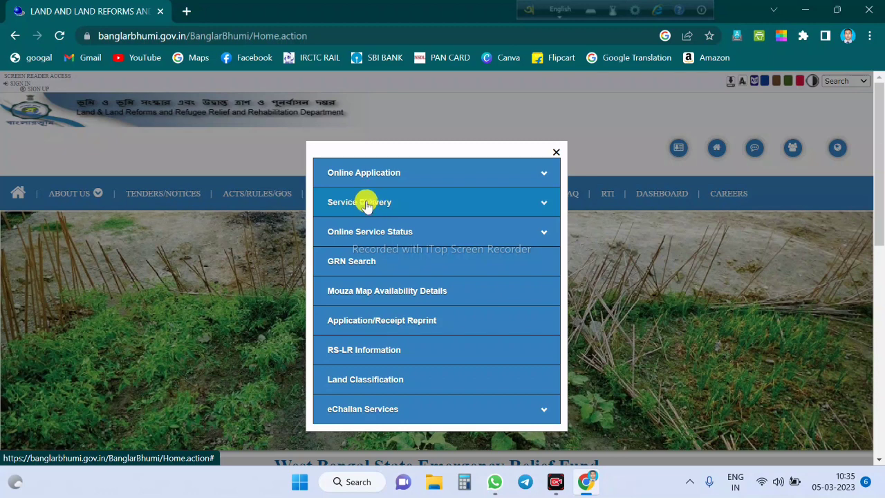
pyautogui.click(536, 204)
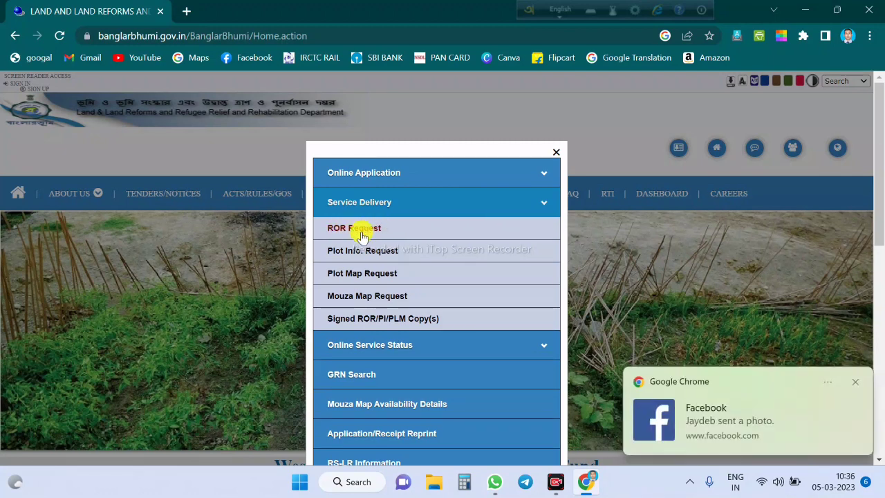
pyautogui.click(361, 236)
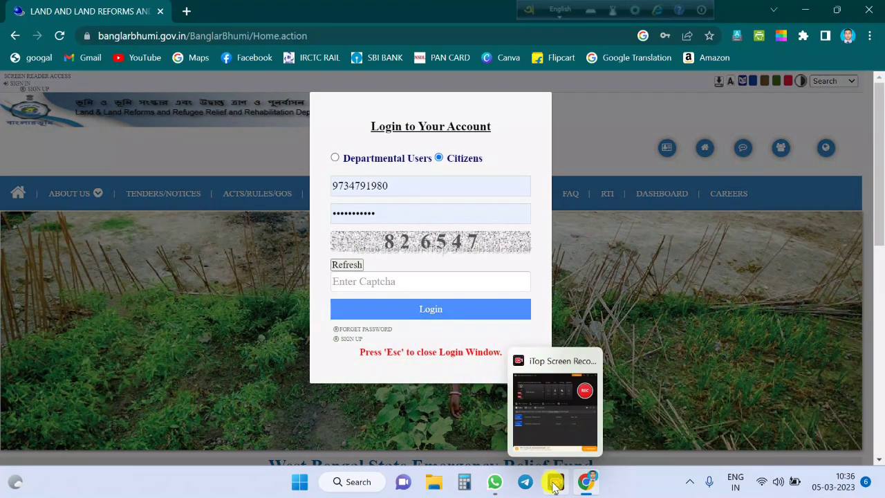
# Log in to Banglarbhumi as a citizen after entering the on-screen captcha
pyautogui.click(553, 484)
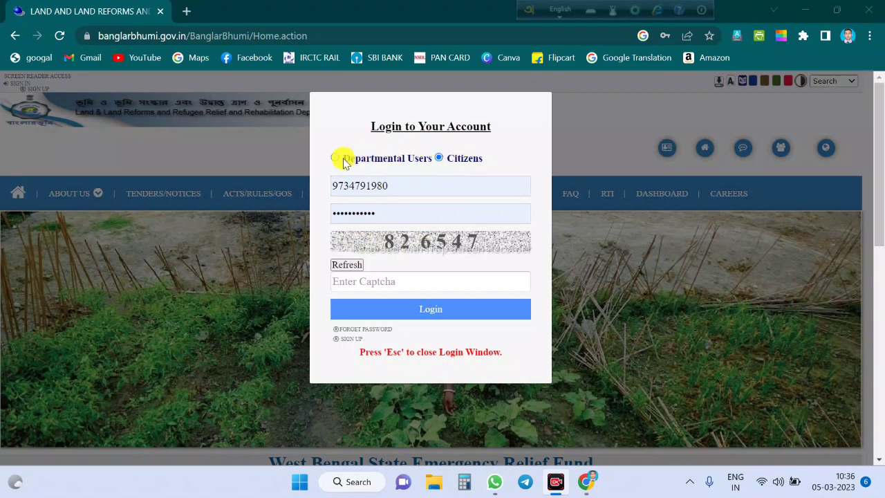
pyautogui.click(448, 309)
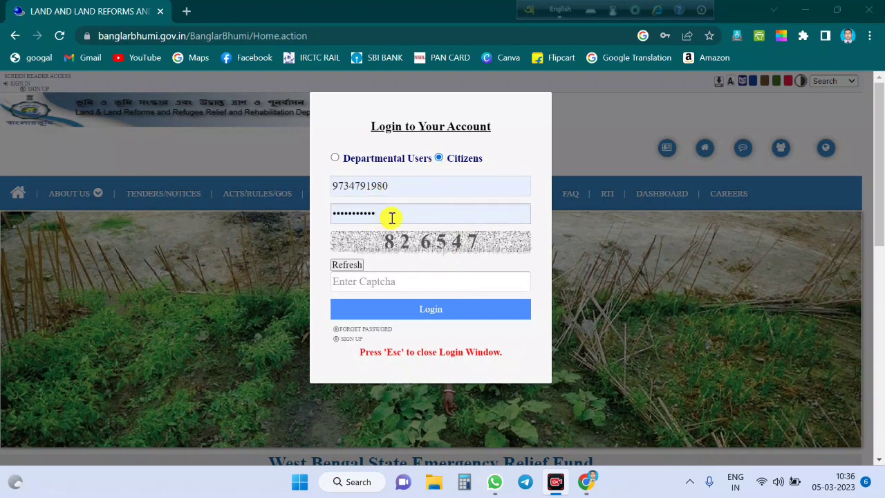
pyautogui.click(404, 282)
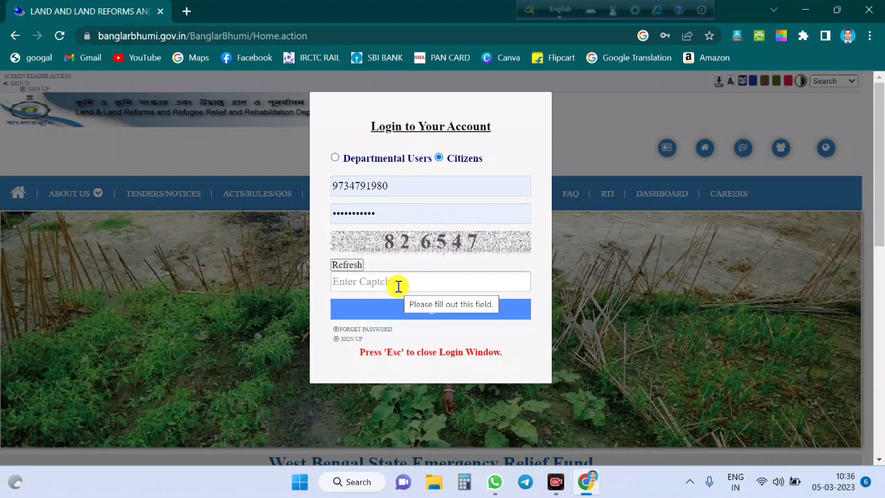
pyautogui.write('82')
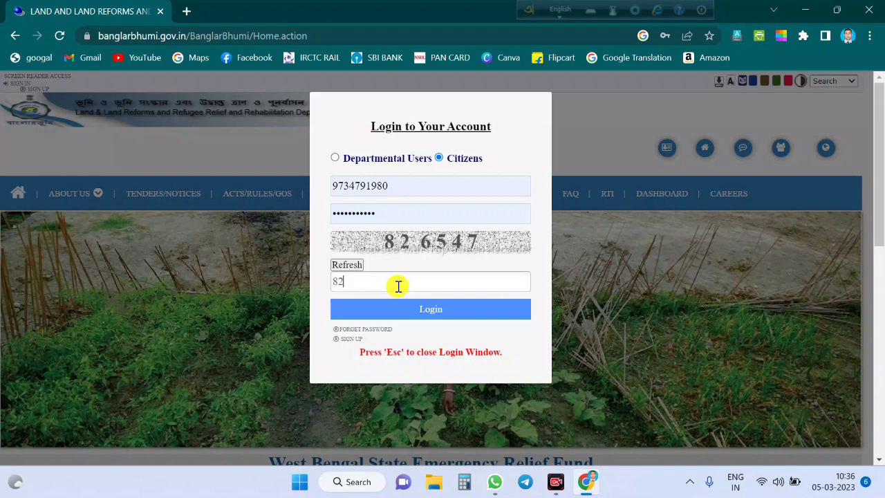
pyautogui.write('6547')
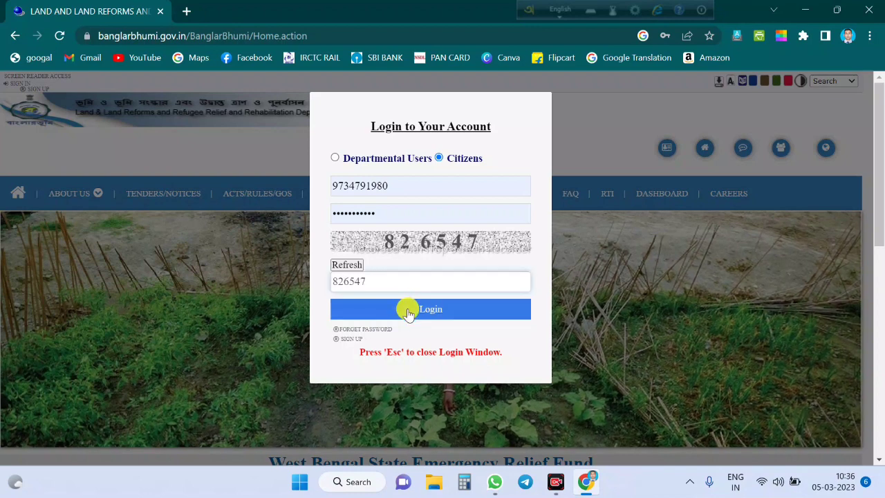
pyautogui.click(408, 313)
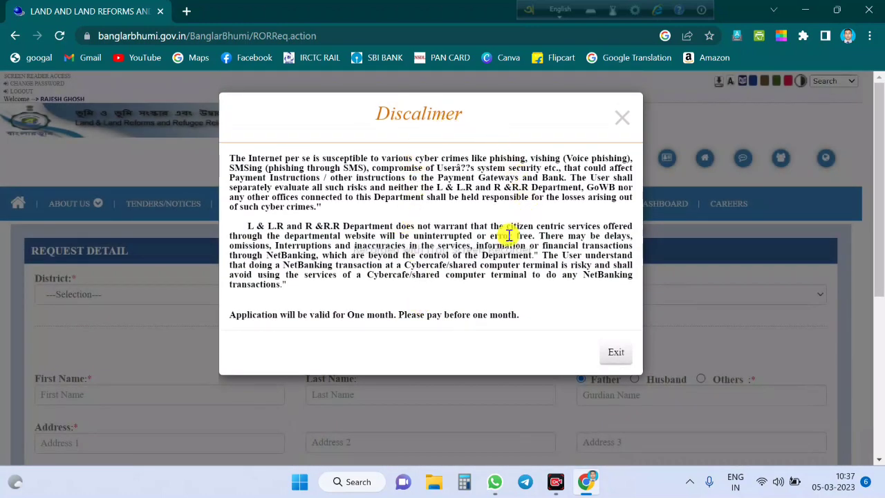
# Dismiss the disclaimer and choose District HUGLI and Block PANDUA
pyautogui.click(615, 352)
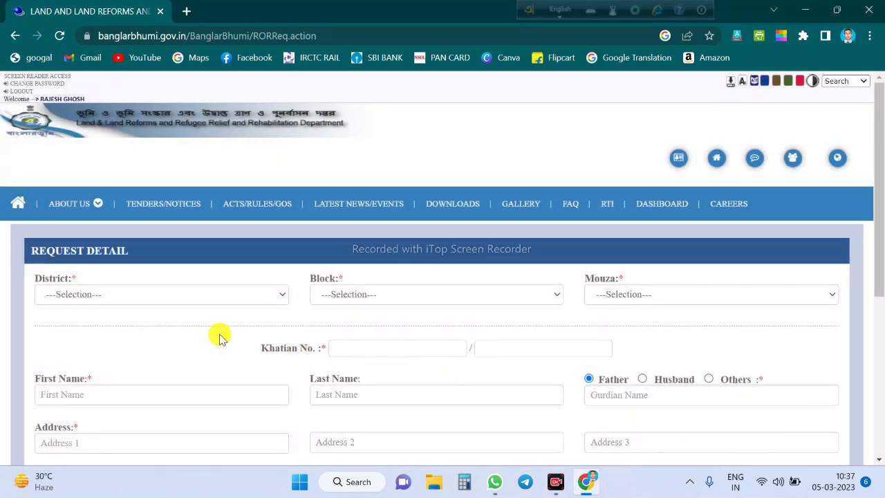
pyautogui.scroll(-1, 559, 291)
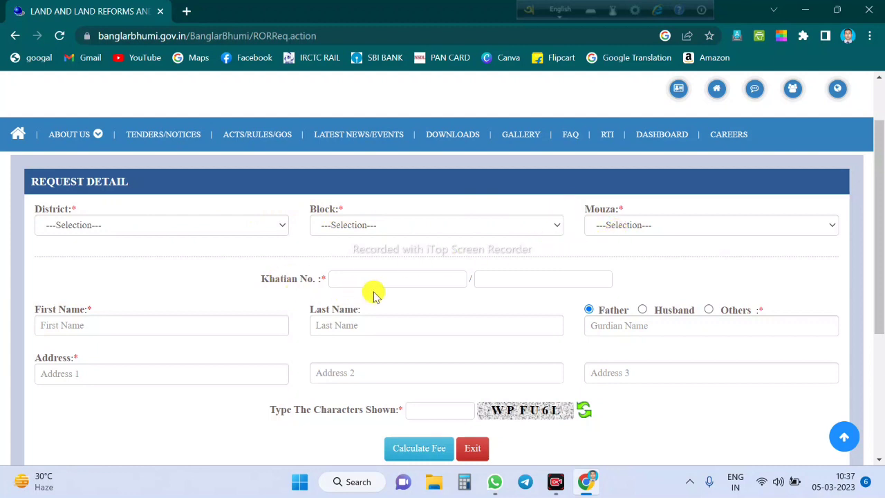
pyautogui.click(193, 226)
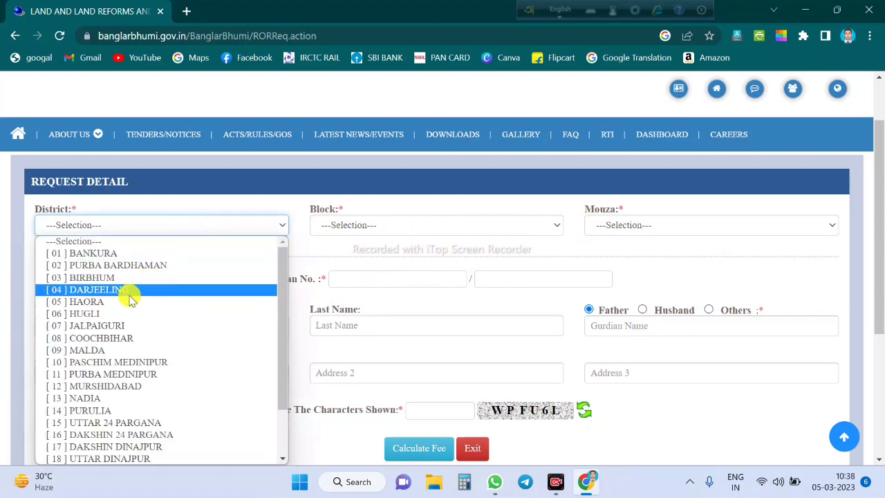
pyautogui.click(114, 313)
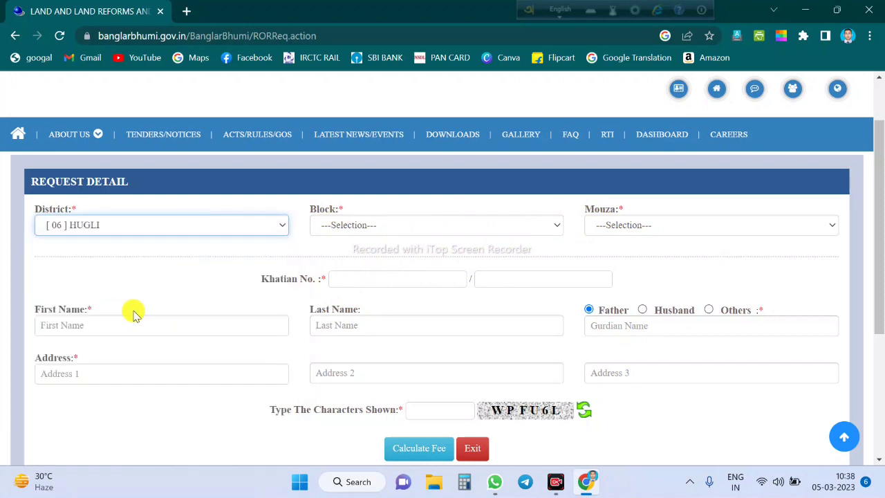
pyautogui.click(408, 229)
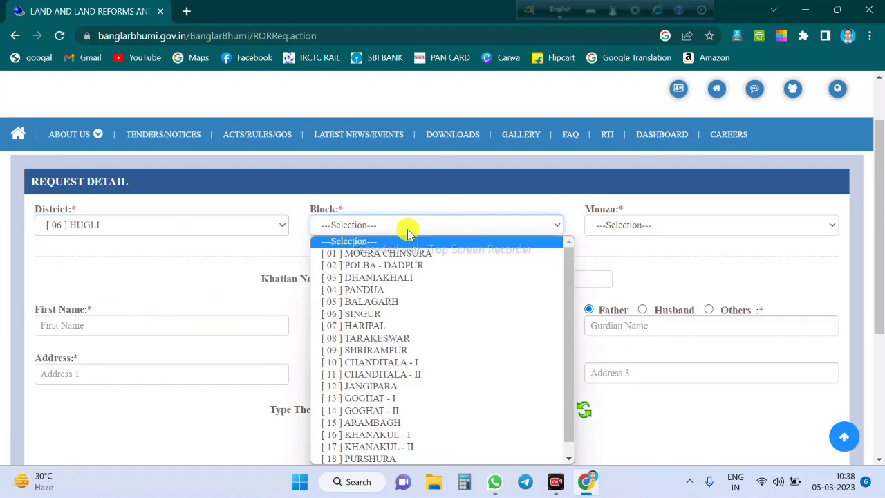
pyautogui.click(379, 293)
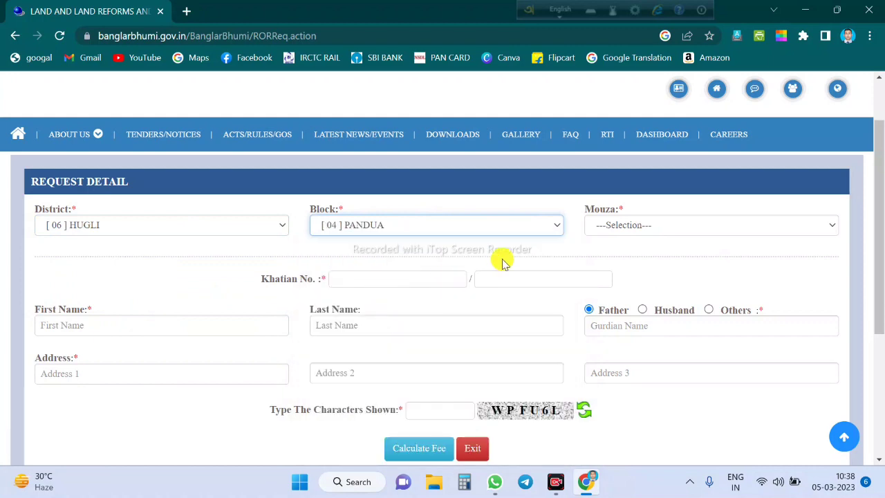
# Choose Mouza Gramgohal and enter Khatian number 395 / 1
pyautogui.click(657, 229)
pyautogui.scroll(-15, 654, 328)
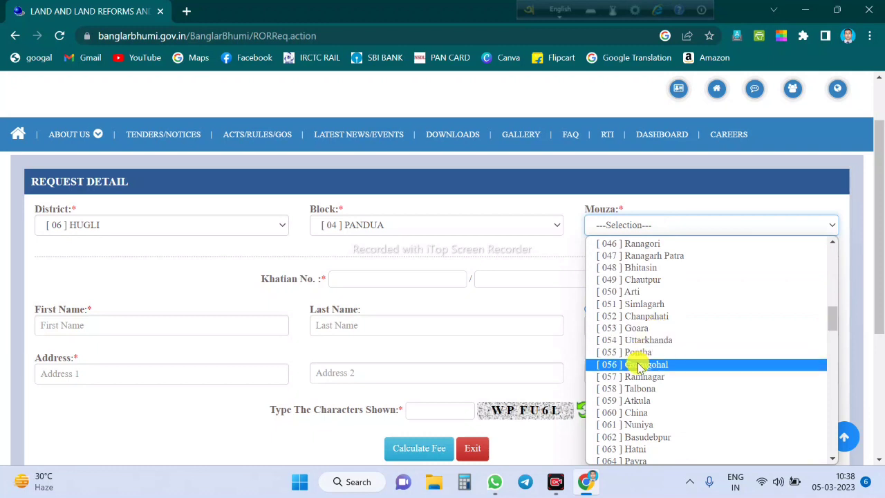
pyautogui.click(635, 366)
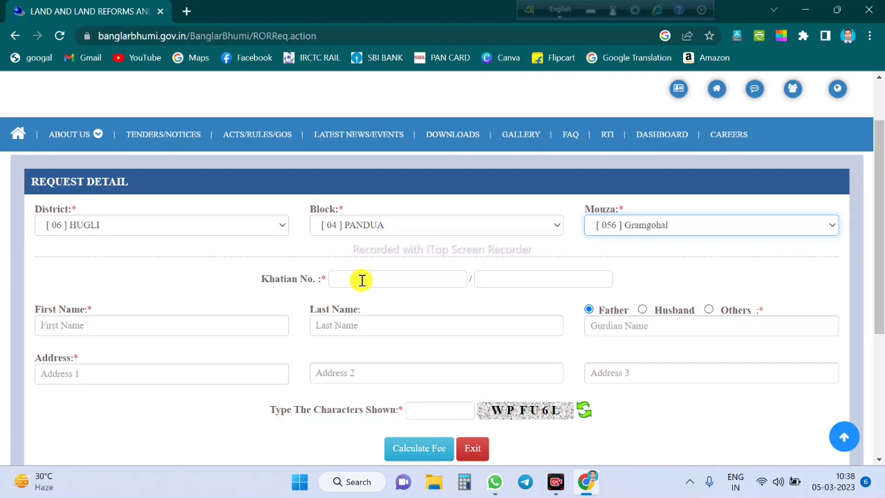
pyautogui.click(361, 279)
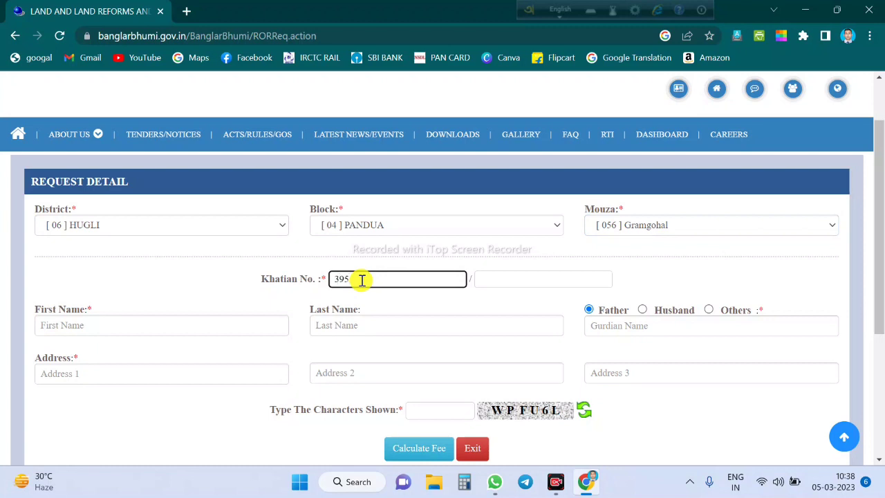
pyautogui.click(507, 280)
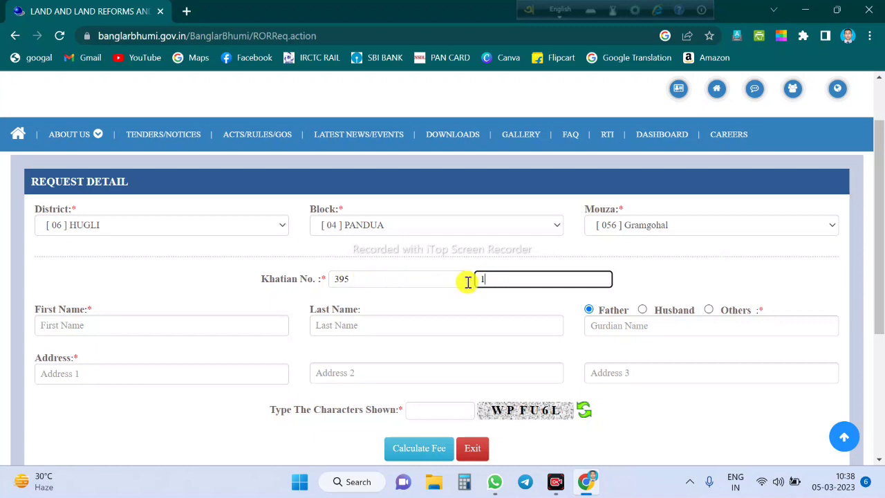
# Fill in the applicant's name, set the guardian as father and paste the father's name
pyautogui.click(102, 323)
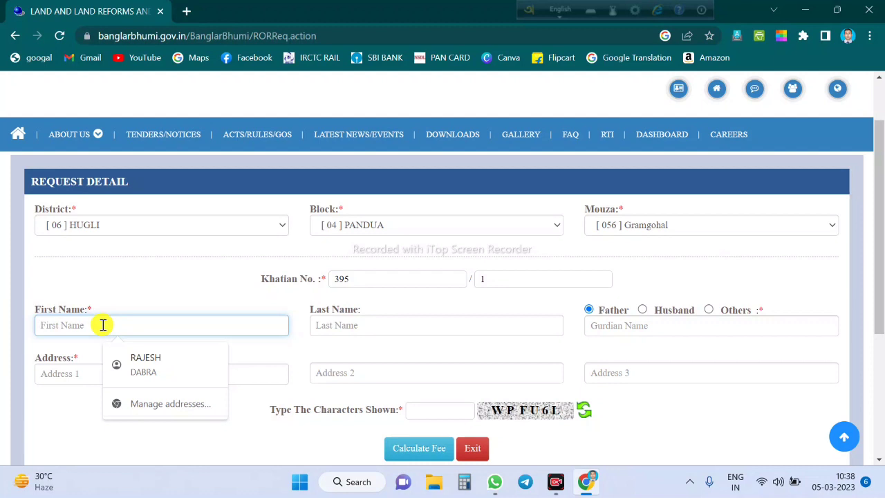
pyautogui.write('m')
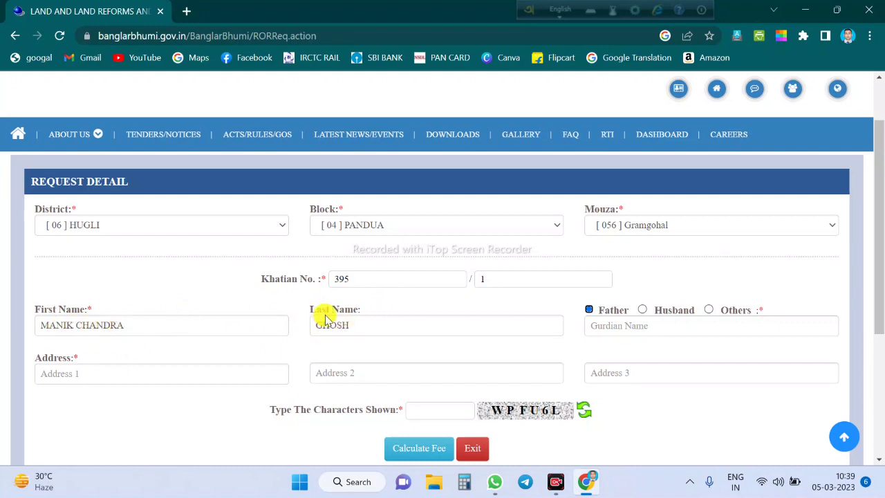
pyautogui.click(590, 312)
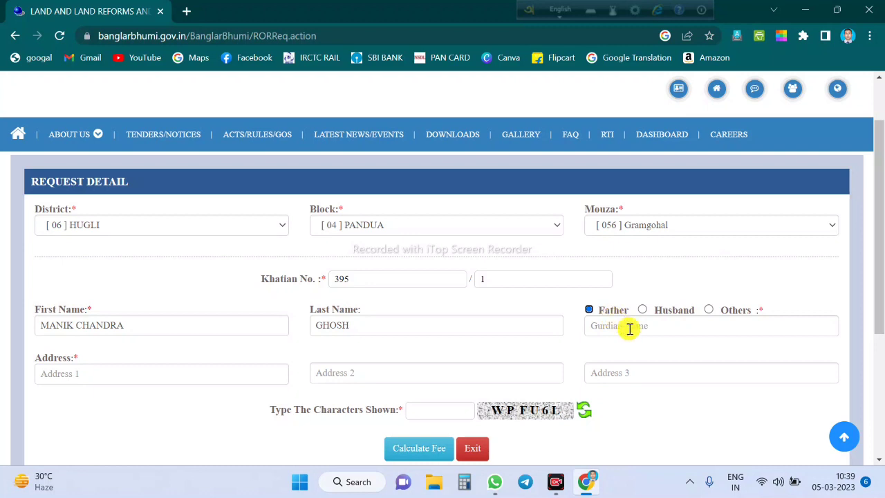
pyautogui.click(629, 328)
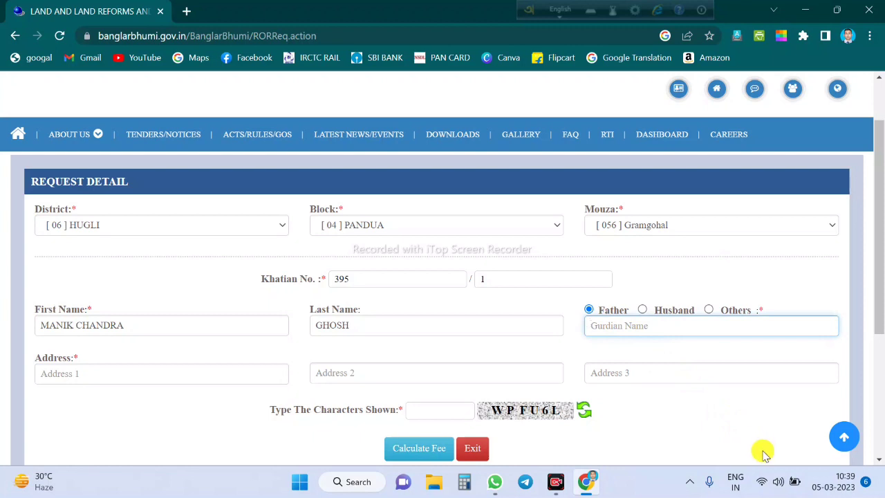
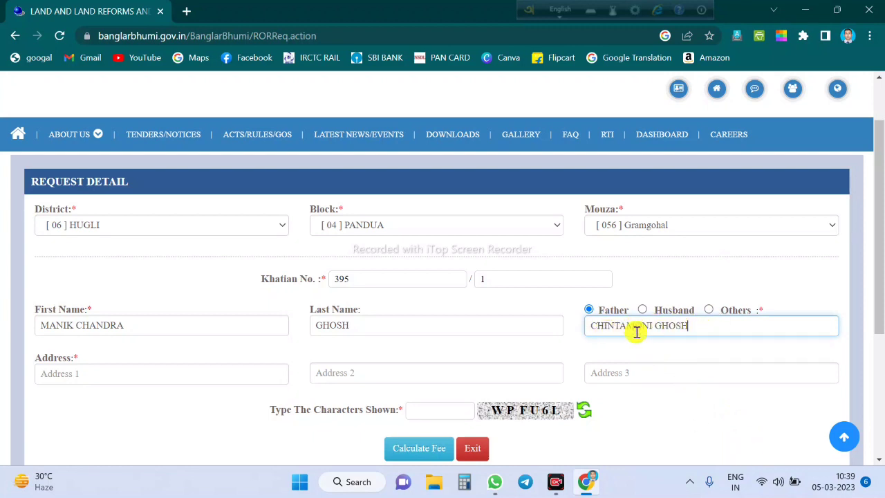
# Fill the address lines from the saved autofill suggestion and enter the security characters
pyautogui.click(152, 375)
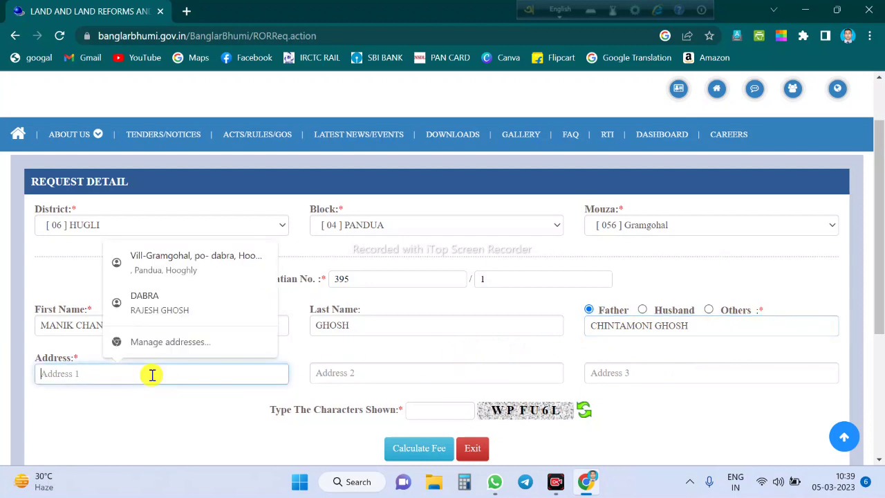
pyautogui.click(150, 259)
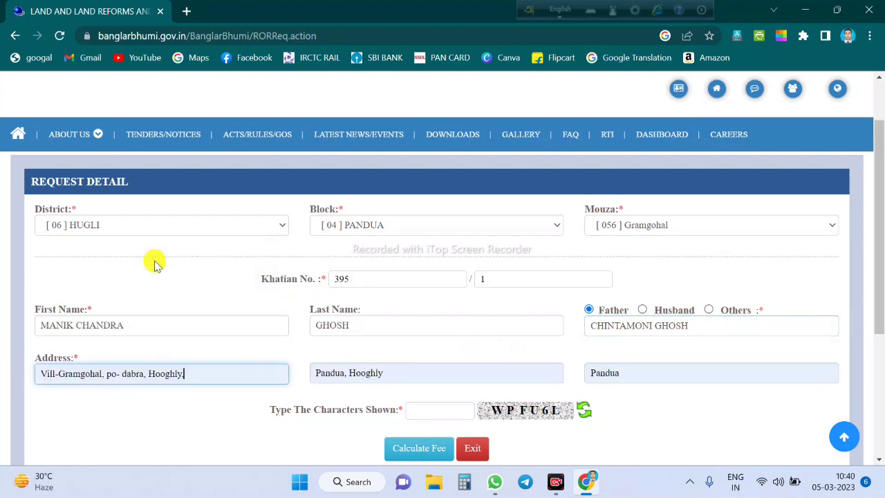
pyautogui.scroll(-2, 563, 370)
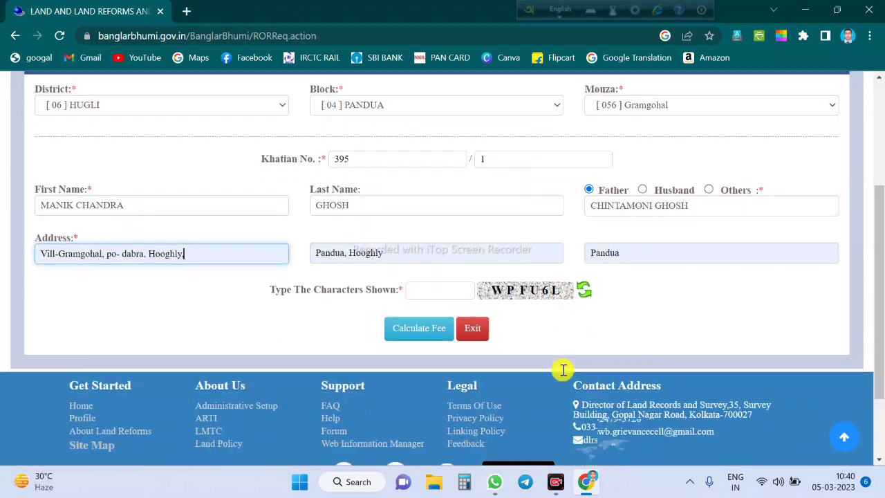
pyautogui.click(431, 273)
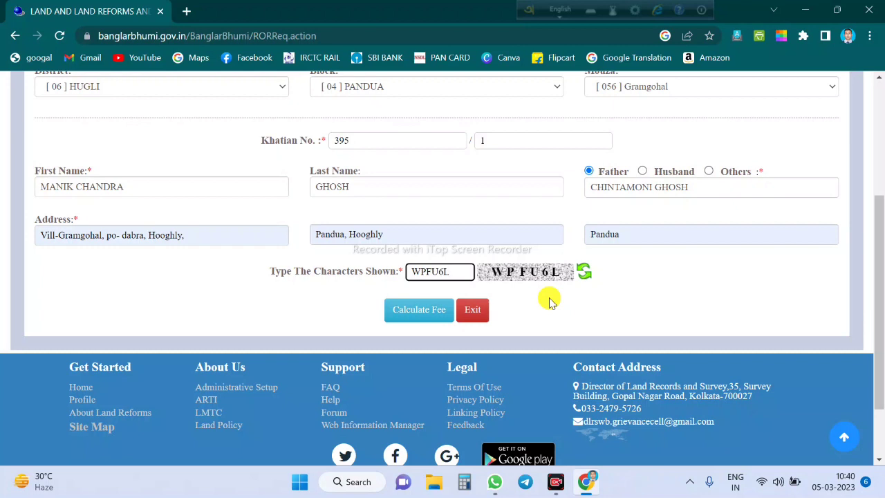
# Calculate the fee (30 for 2 pages), choose Debit Card under GRIPS, and continue
pyautogui.click(412, 314)
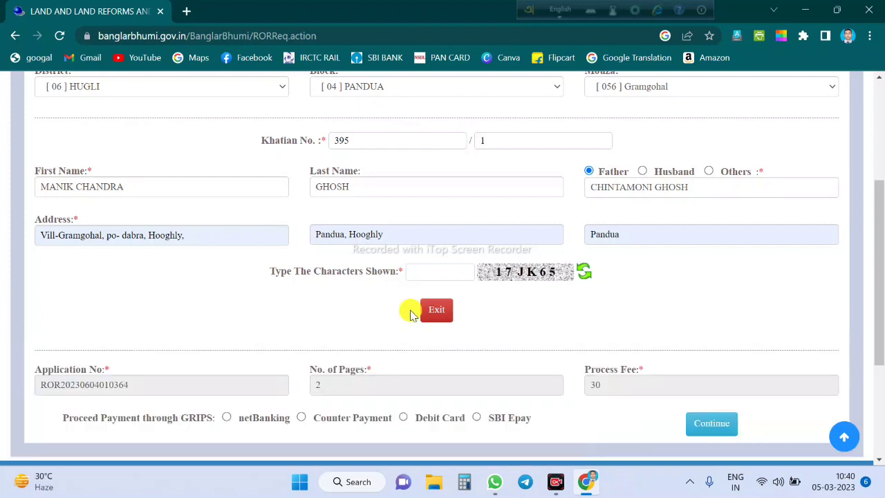
pyautogui.scroll(-1, 410, 315)
pyautogui.scroll(-1, 503, 236)
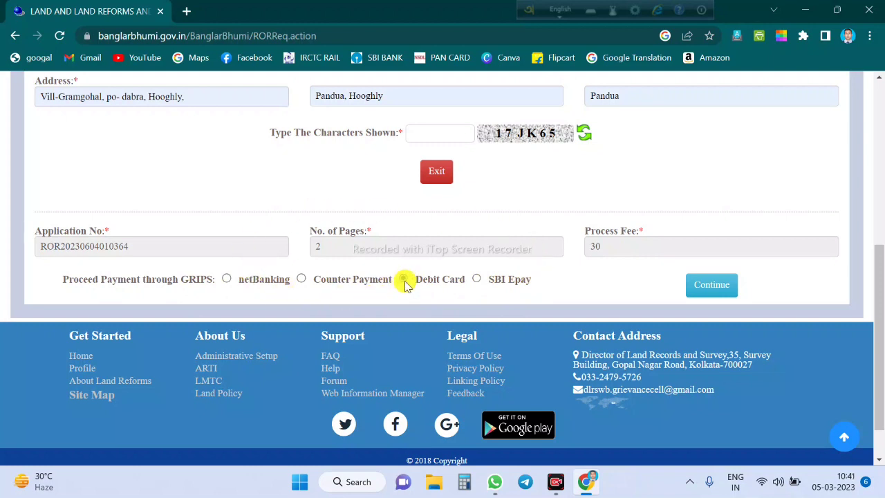
pyautogui.click(404, 279)
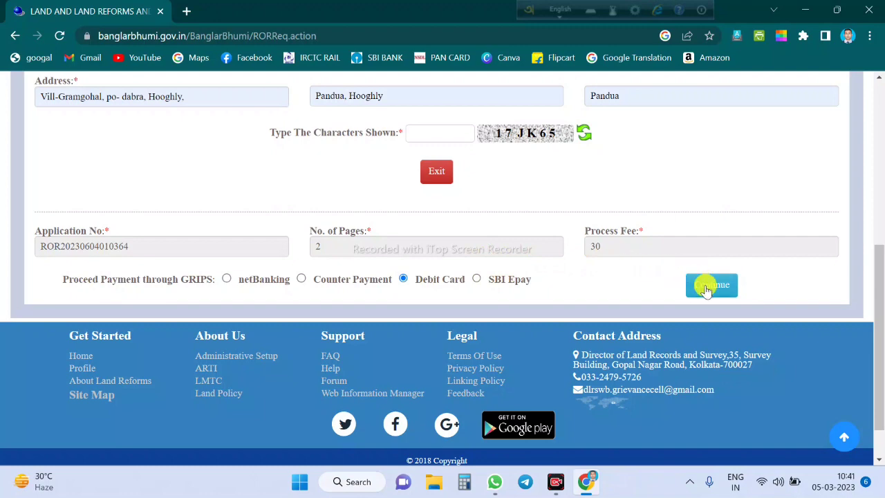
pyautogui.click(707, 289)
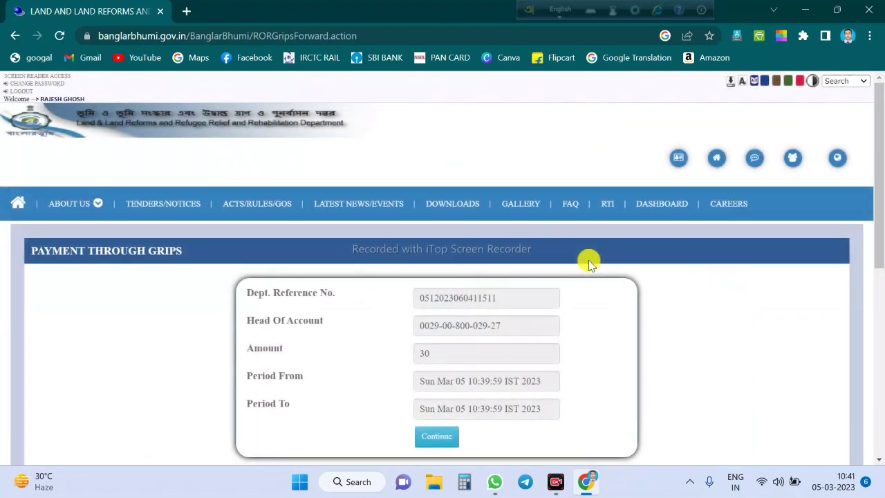
# Save a PNG screenshot of the GRIPS payment details box using Chrome's Share screenshot
pyautogui.scroll(-1, 530, 245)
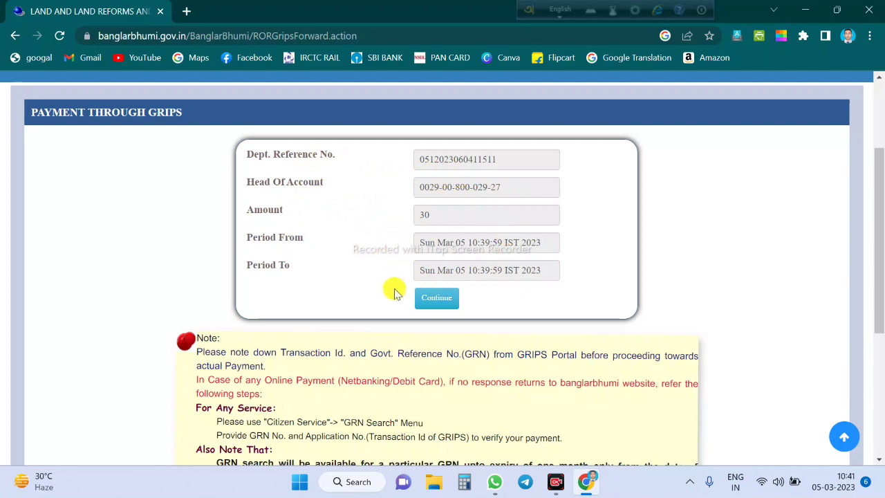
pyautogui.click(686, 35)
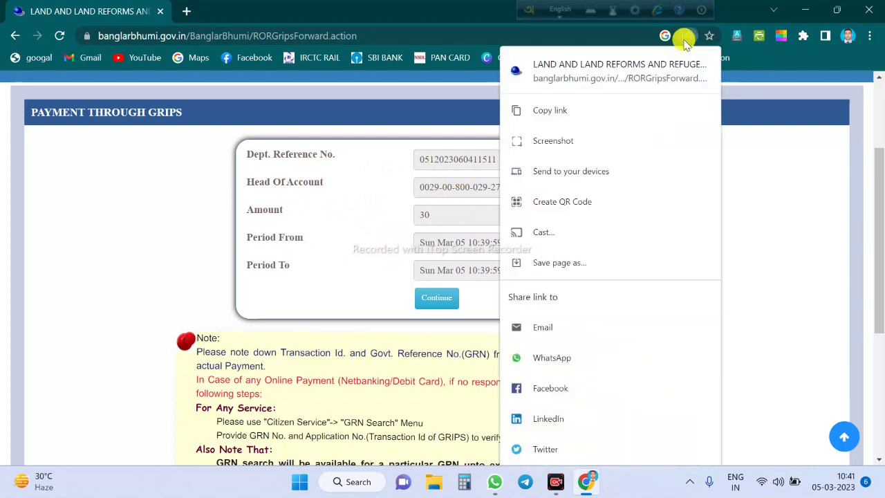
pyautogui.click(554, 140)
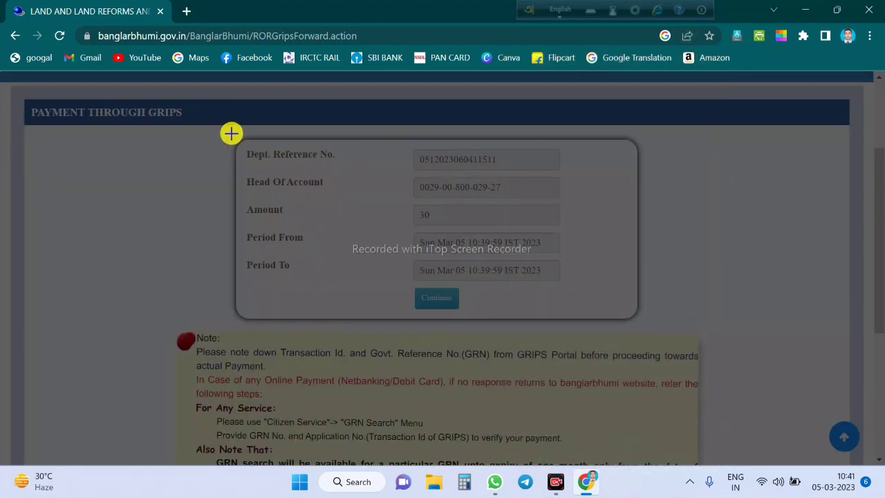
pyautogui.moveTo(229, 124); pyautogui.dragTo(650, 323)
pyautogui.click(679, 221)
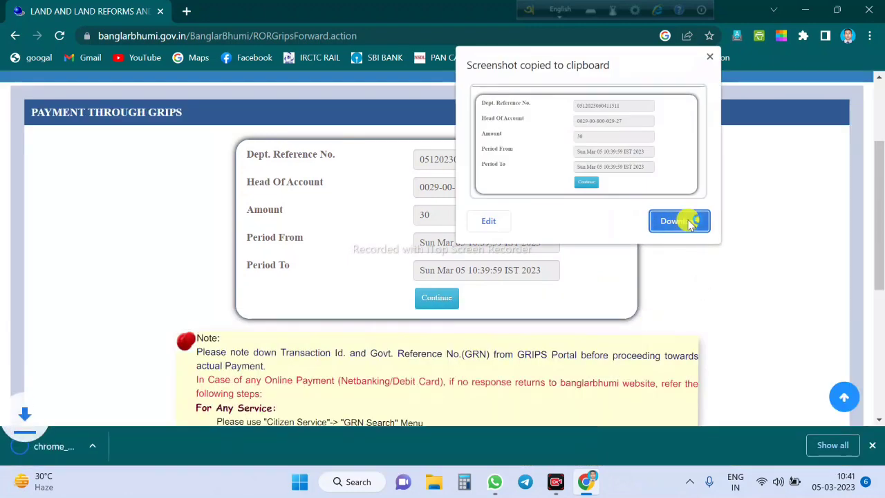
pyautogui.click(709, 57)
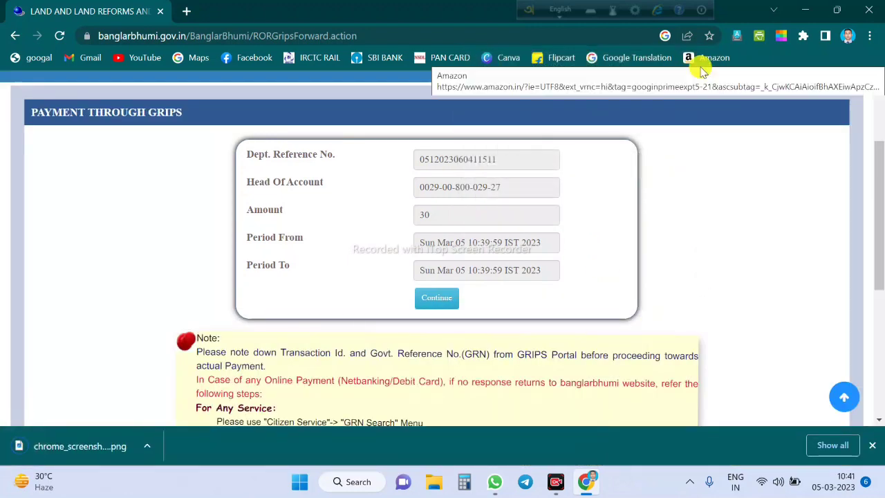
# Continue from the payment summary to the GRIPS payment portal
pyautogui.scroll(-1, 423, 305)
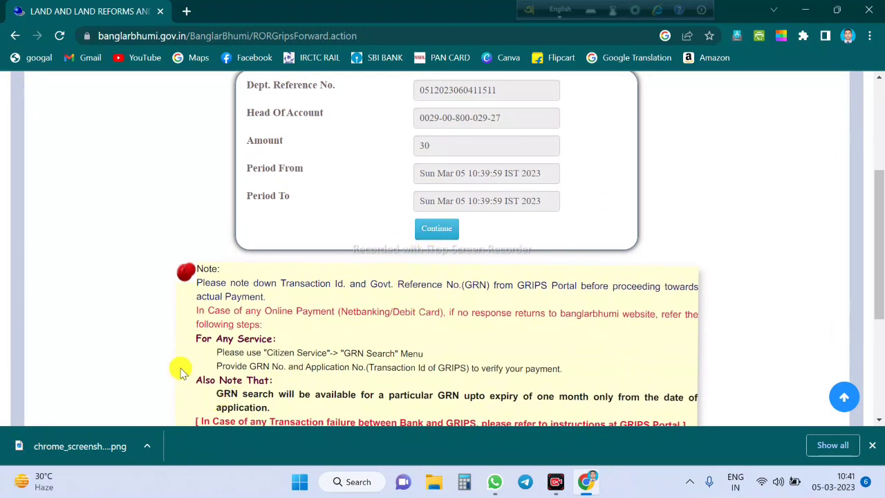
pyautogui.scroll(-1, 223, 336)
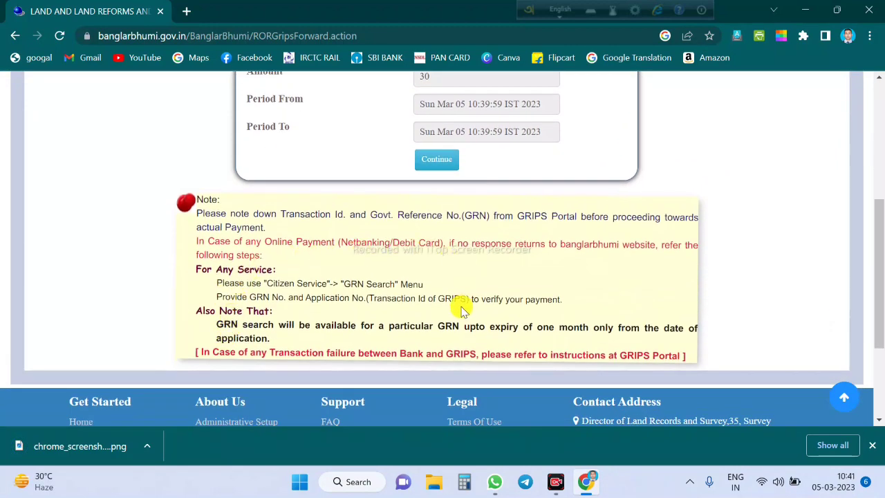
pyautogui.scroll(1, 462, 310)
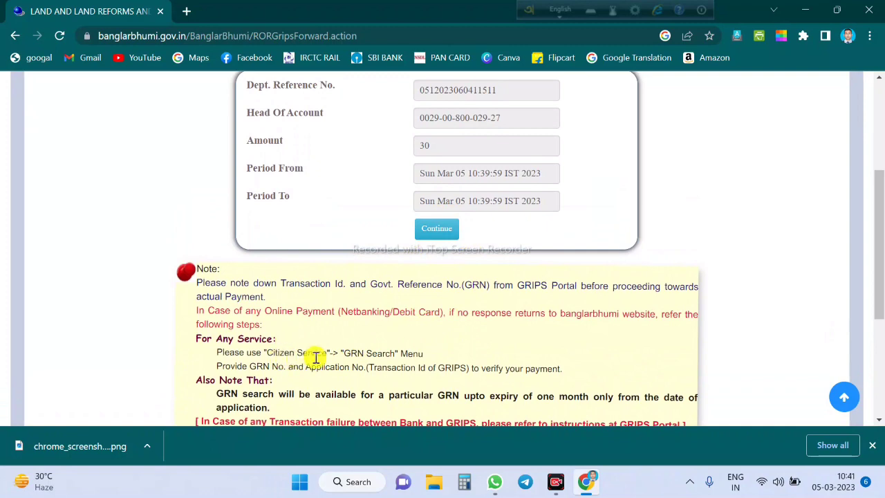
pyautogui.scroll(1, 553, 304)
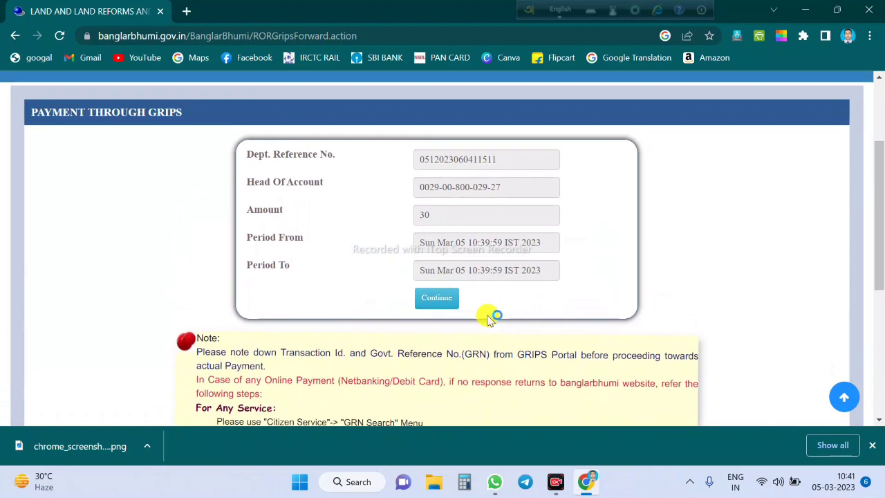
pyautogui.click(443, 301)
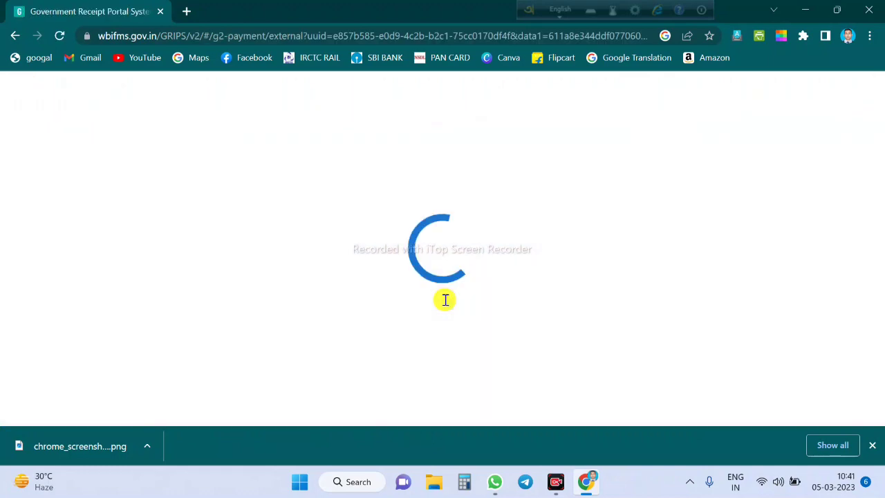
# Review the ₹30 Land Records fee details and tick 'Verified and checked'
pyautogui.scroll(-1, 445, 300)
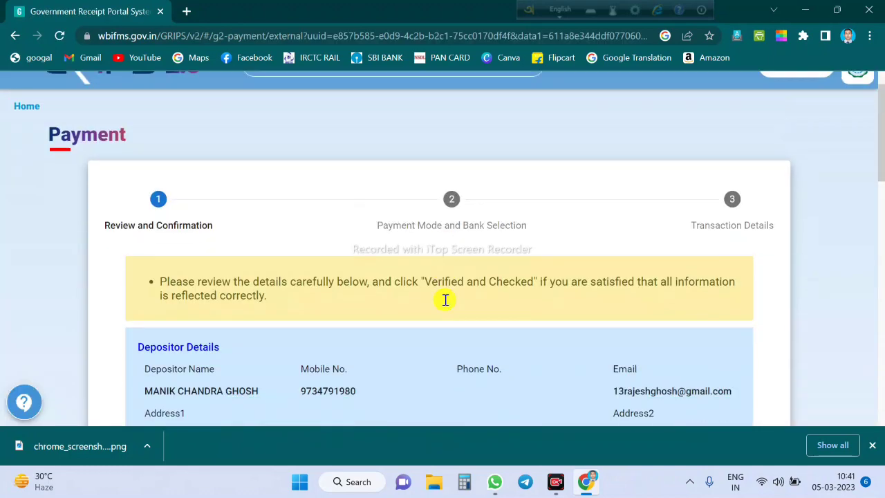
pyautogui.scroll(-2, 445, 300)
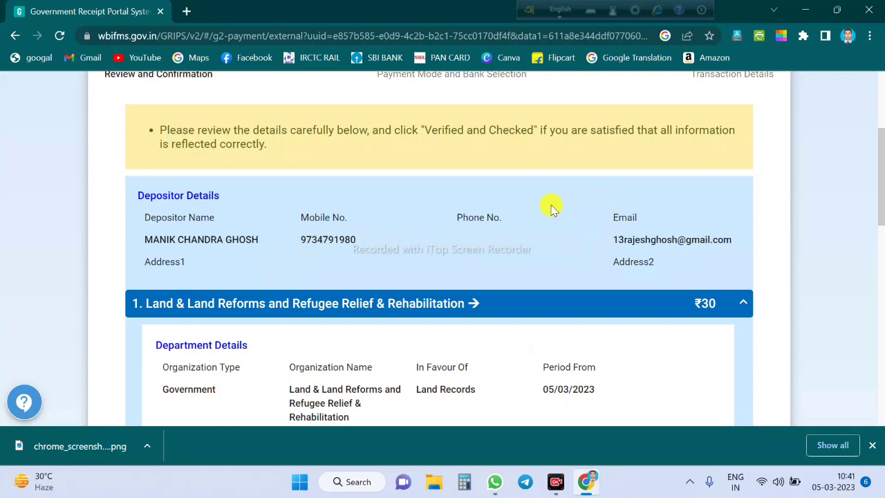
pyautogui.scroll(-2, 507, 235)
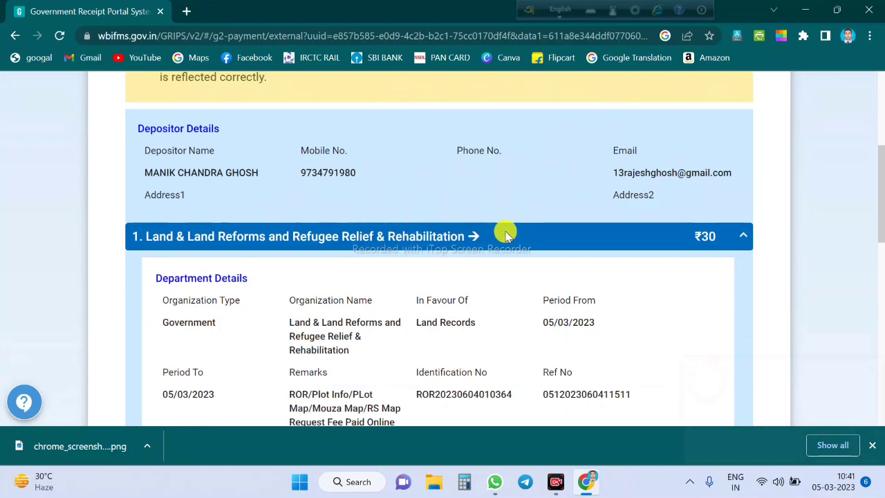
pyautogui.scroll(-1, 325, 253)
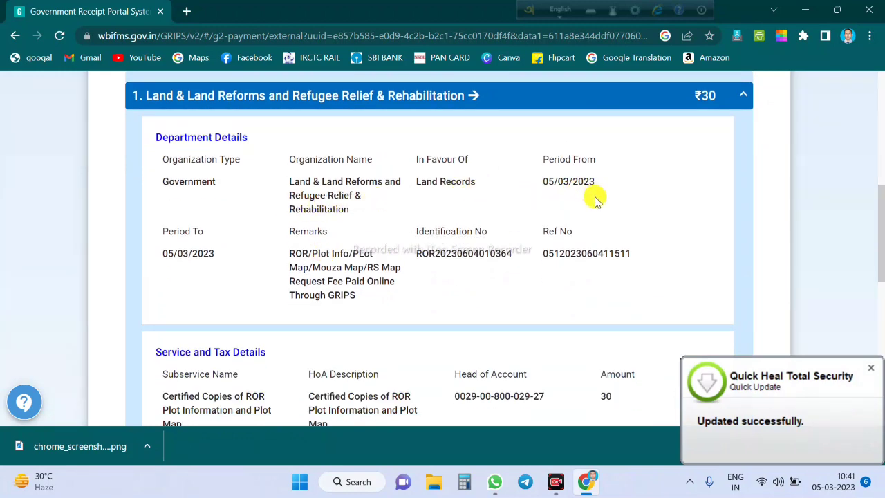
pyautogui.scroll(-2, 587, 207)
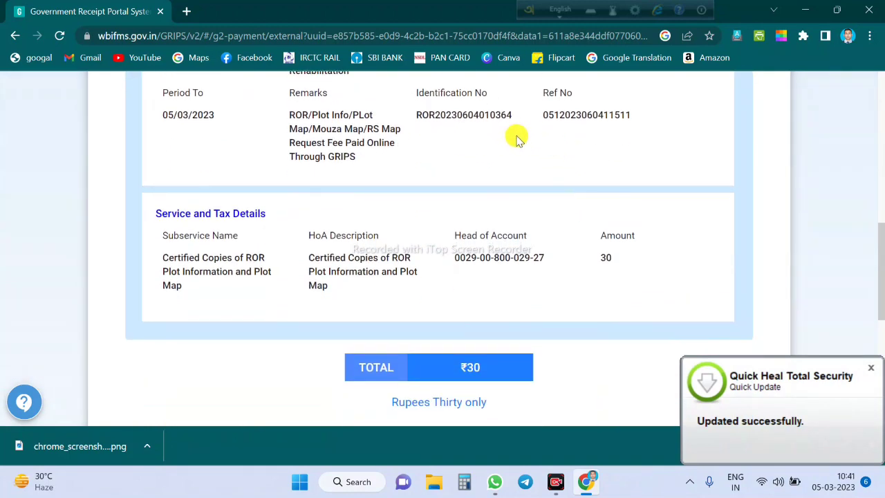
pyautogui.scroll(3, 486, 178)
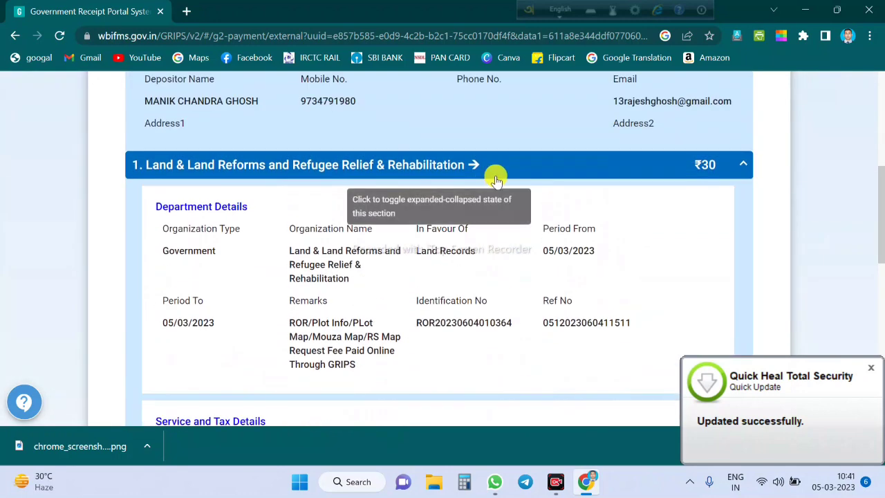
pyautogui.scroll(-3, 494, 174)
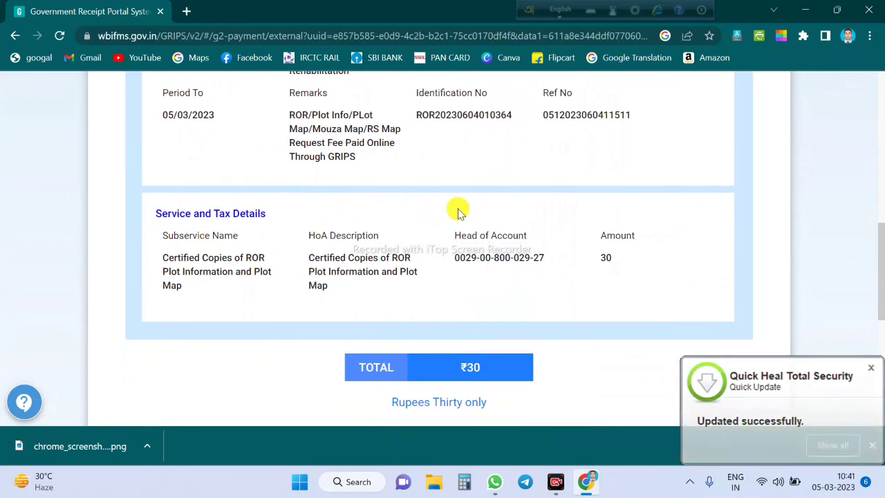
pyautogui.scroll(-1, 458, 211)
pyautogui.scroll(-2, 459, 211)
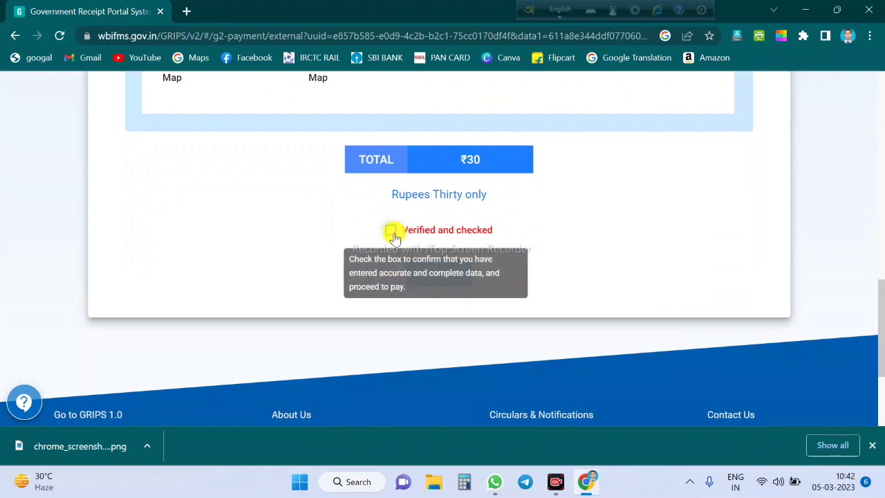
pyautogui.click(392, 231)
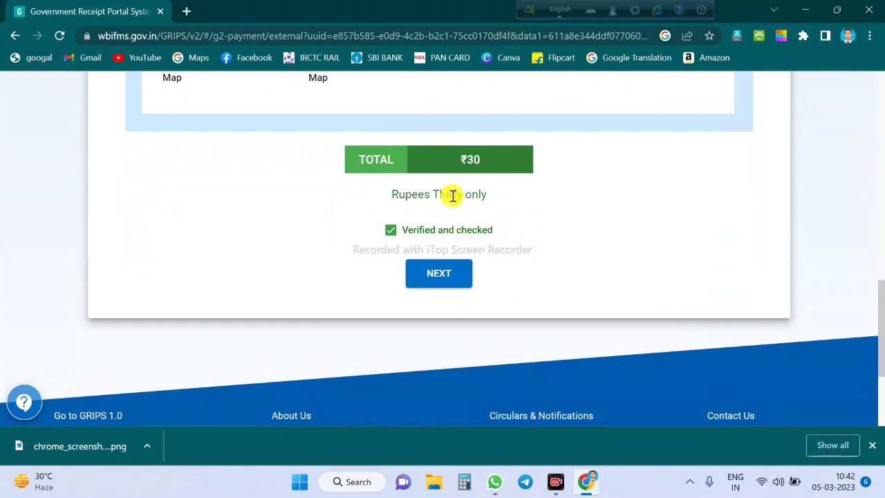
# Choose Debit Card Payment with State Bank of India and submit to generate the GRN
pyautogui.click(446, 275)
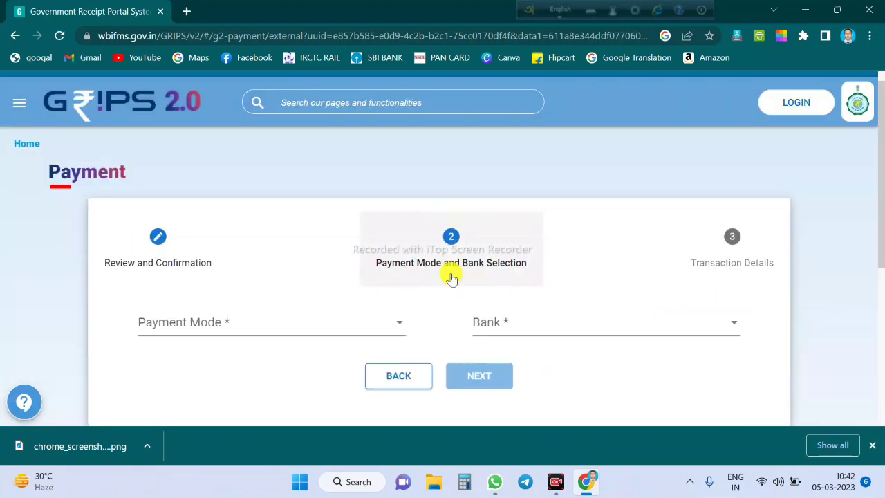
pyautogui.scroll(-1, 450, 277)
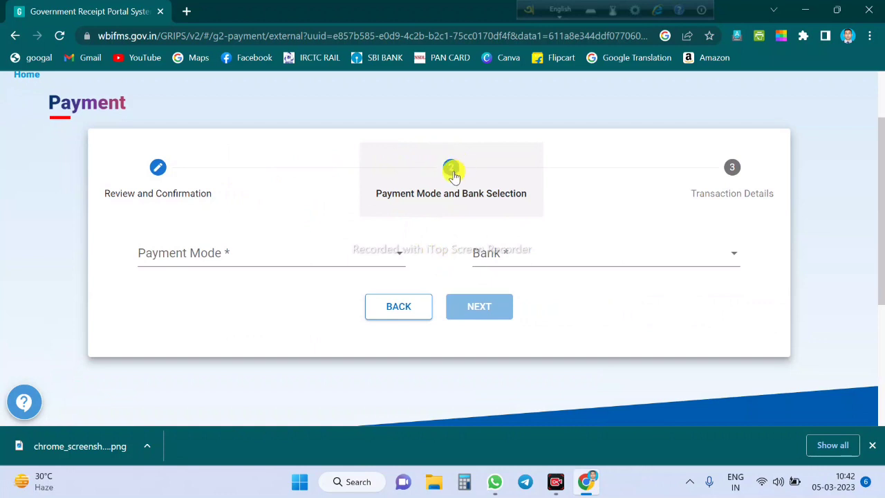
pyautogui.click(293, 255)
pyautogui.click(206, 255)
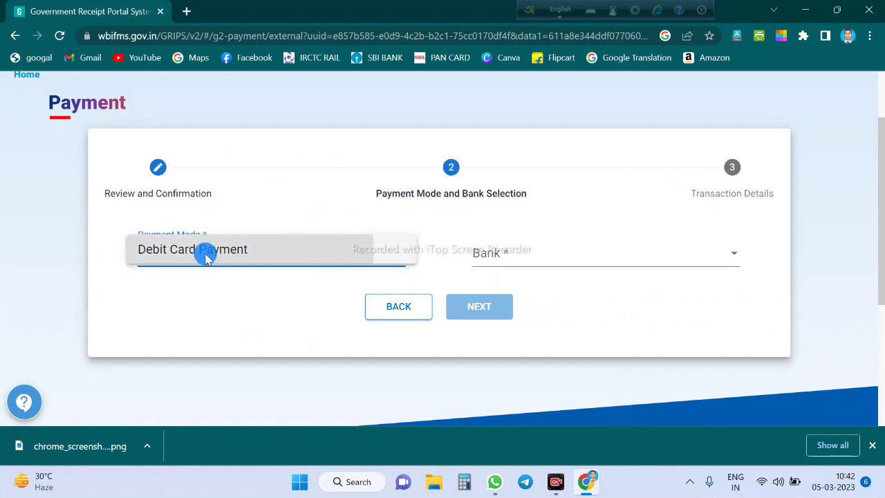
pyautogui.click(491, 254)
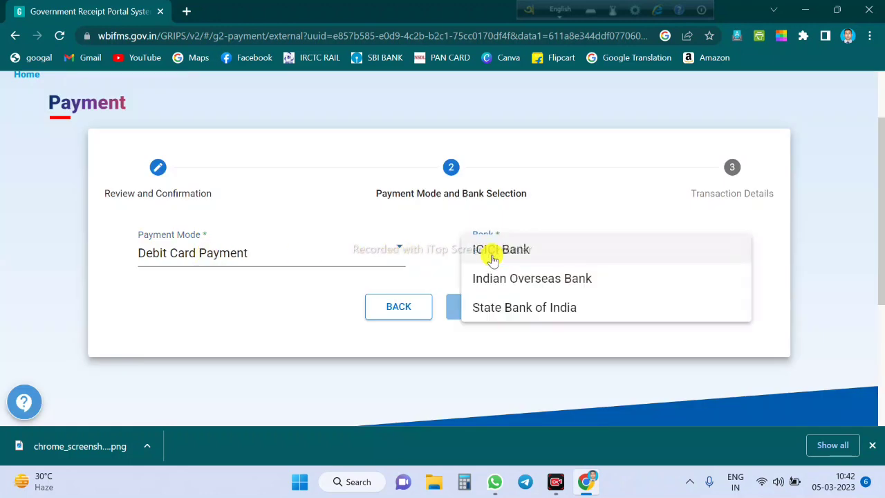
pyautogui.click(504, 307)
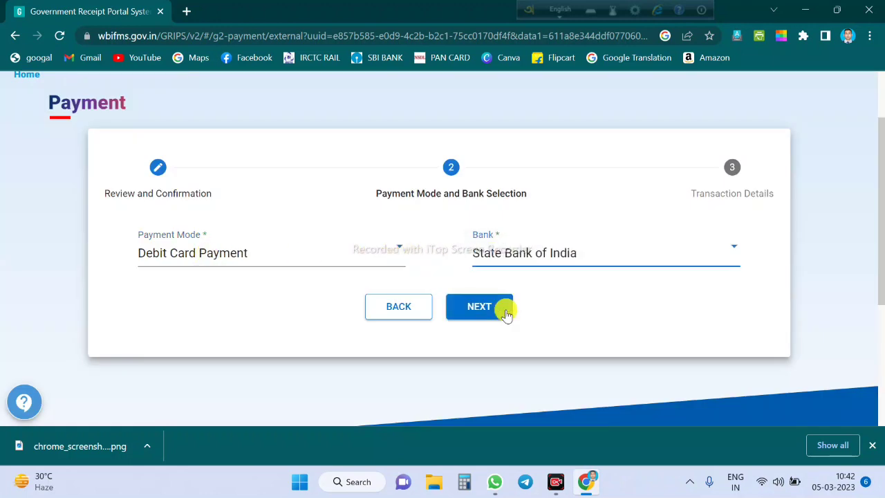
pyautogui.click(482, 307)
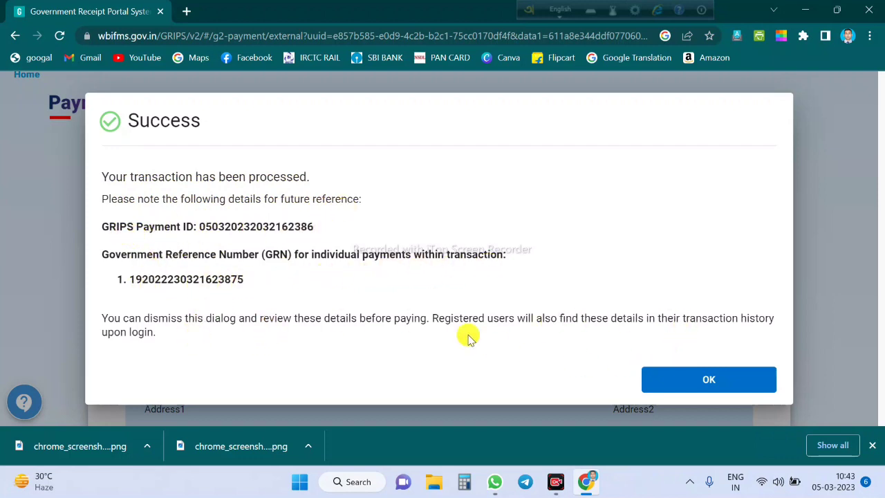
# Dismiss the success notice and pay the ₹30 total via PAY NOW
pyautogui.click(732, 381)
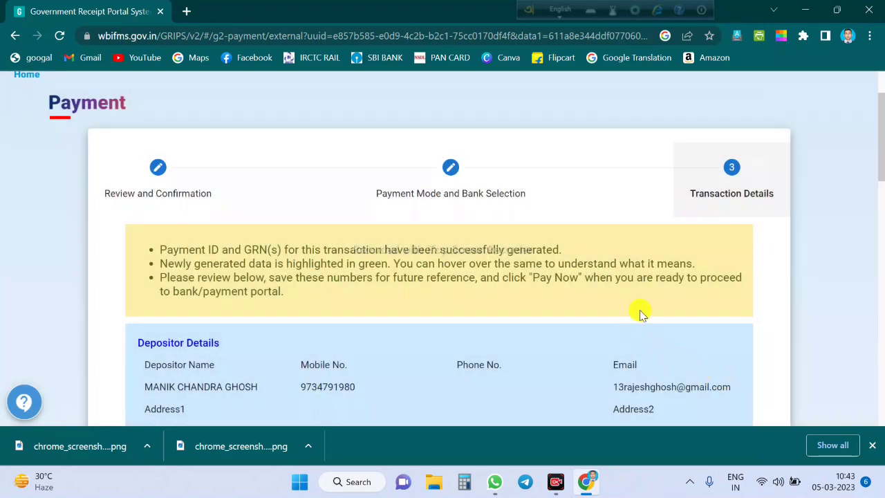
pyautogui.scroll(-5, 636, 322)
pyautogui.scroll(-6, 640, 313)
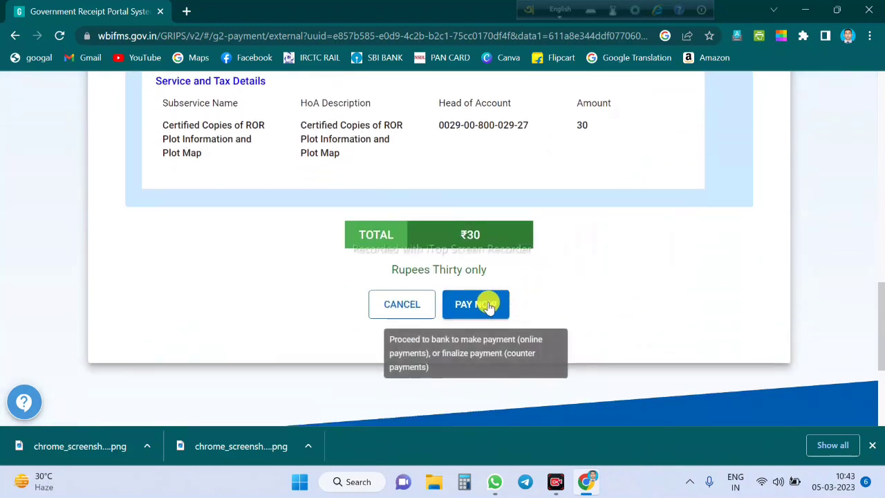
pyautogui.click(489, 305)
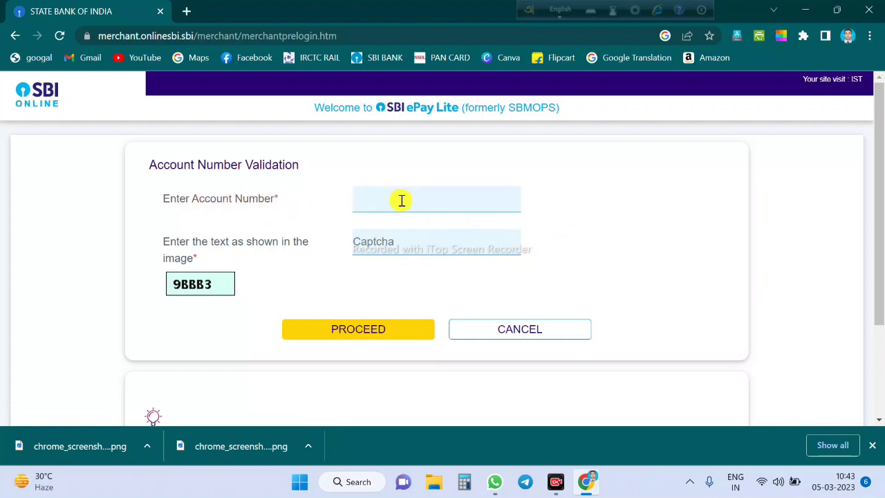
# Paste the bank account number into the SBI ePay Lite Account Number field
pyautogui.click(428, 197)
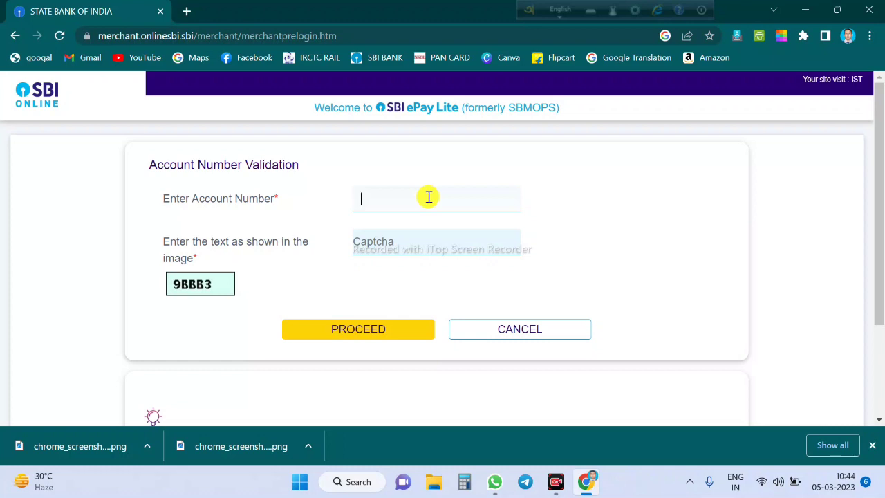
pyautogui.scroll(-2, 429, 197)
pyautogui.scroll(2, 429, 196)
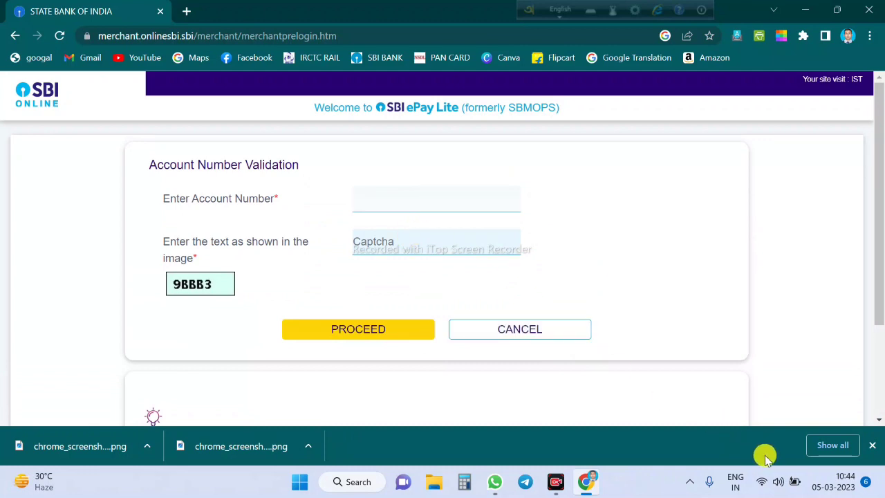
pyautogui.scroll(-1, 682, 381)
pyautogui.hotkey('ctrl', 'v')
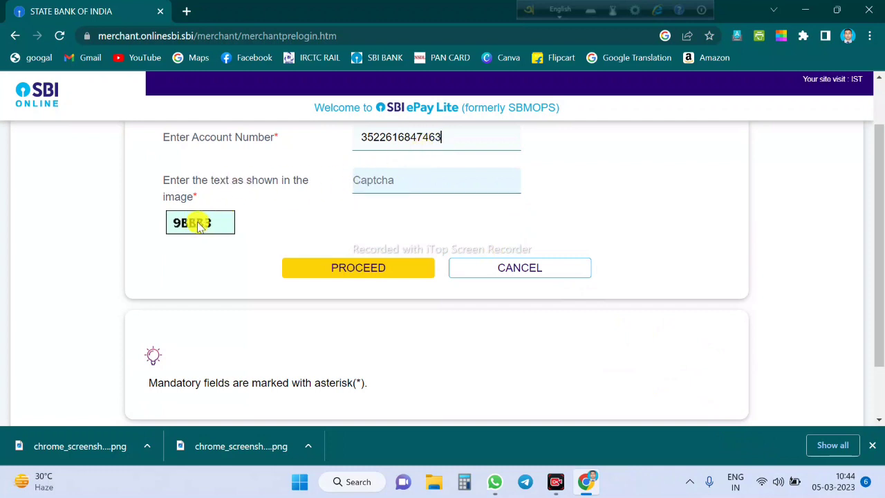
# Enter the captcha text and submit the account details for validation
pyautogui.click(422, 180)
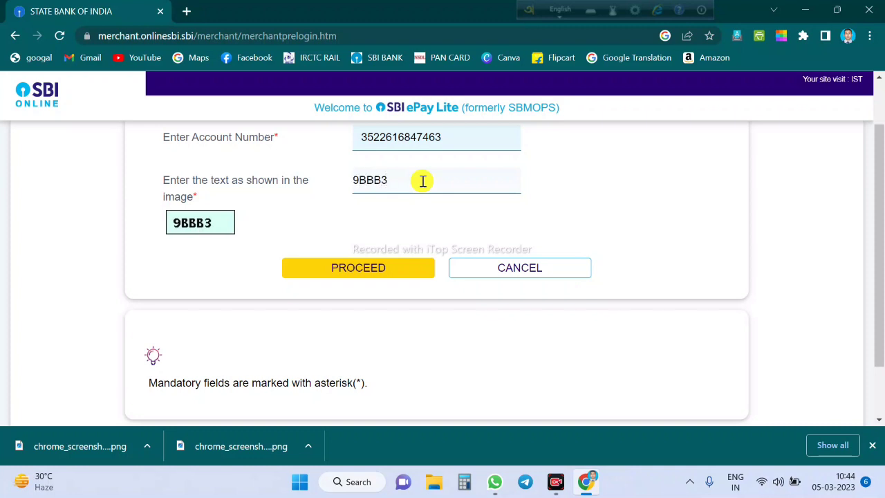
pyautogui.scroll(-1, 362, 273)
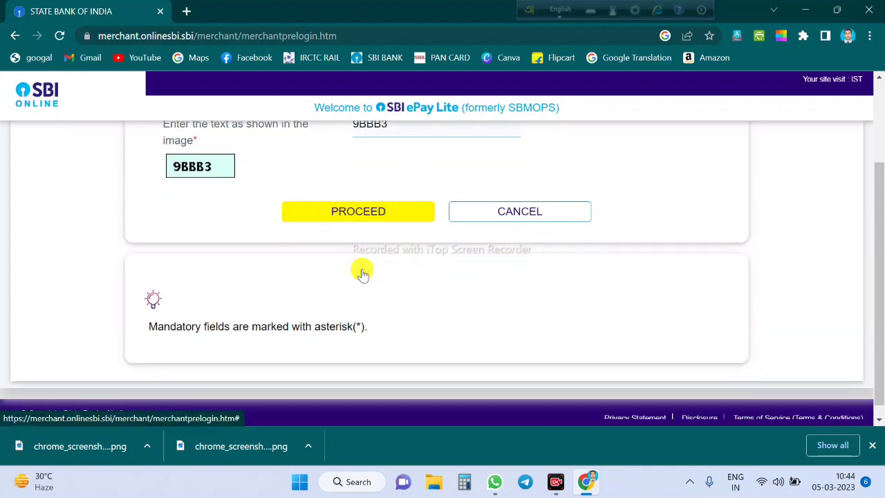
pyautogui.click(351, 206)
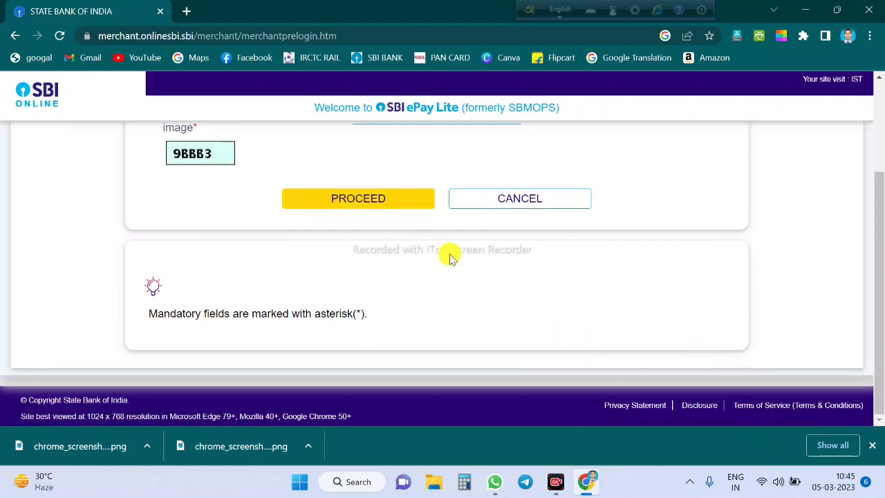
pyautogui.click(357, 200)
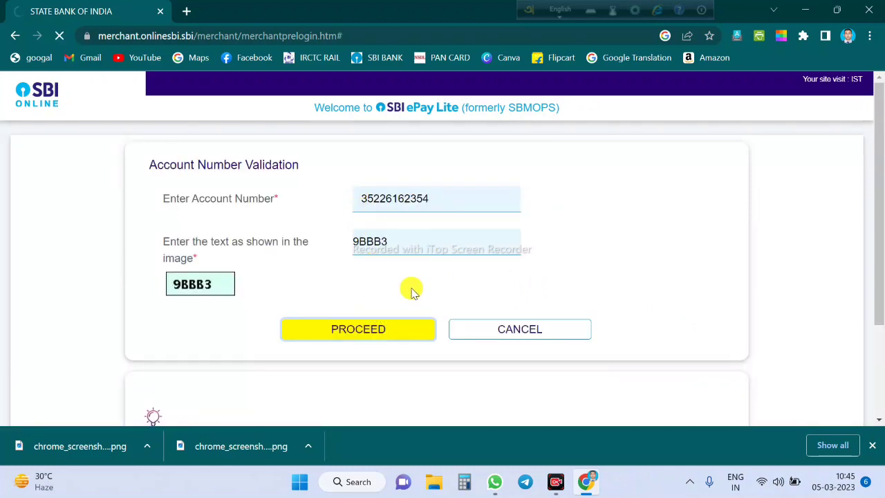
pyautogui.click(353, 331)
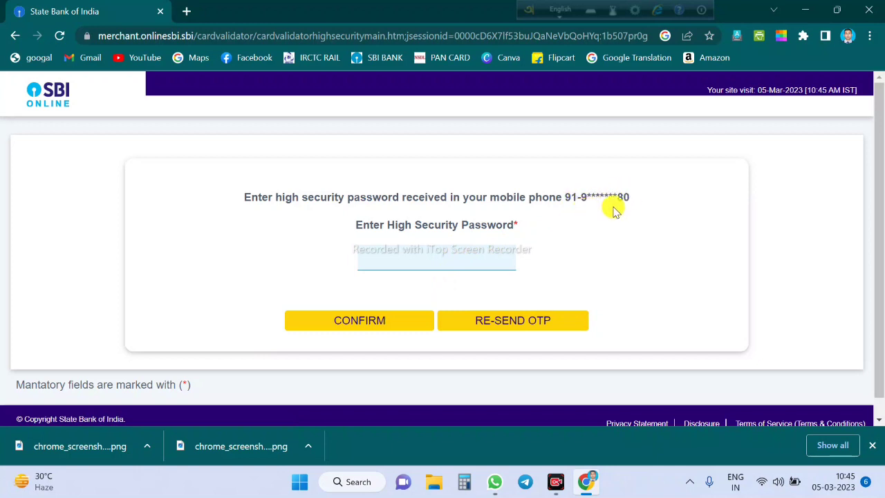
# Enter the SMS one-time password as the high security password and confirm it
pyautogui.click(433, 252)
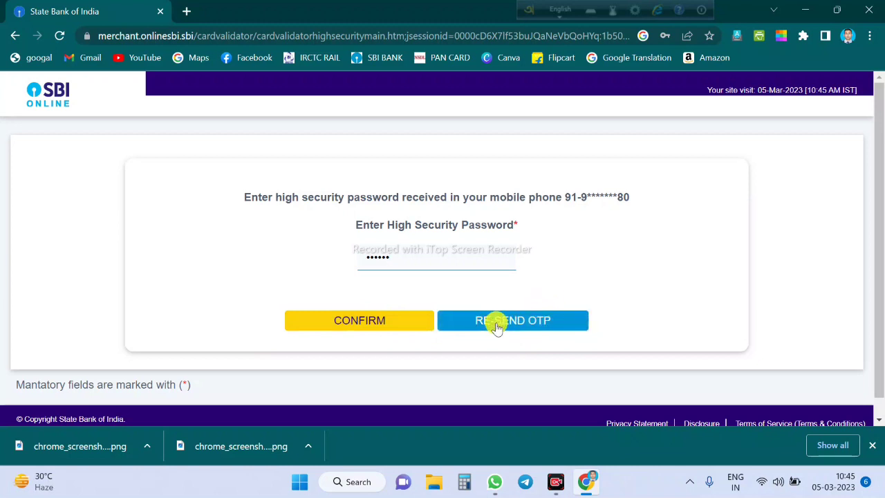
pyautogui.click(334, 322)
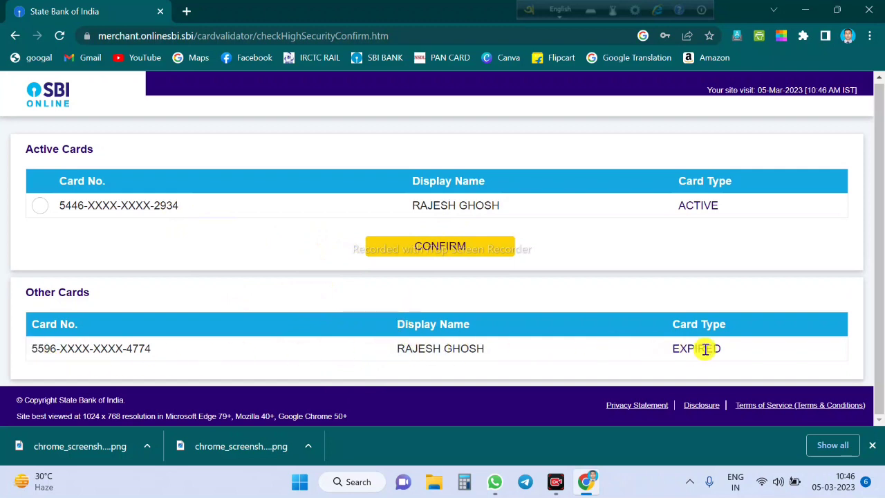
# Choose the active debit card and confirm it to reach the Debit Card Validation form
pyautogui.click(43, 209)
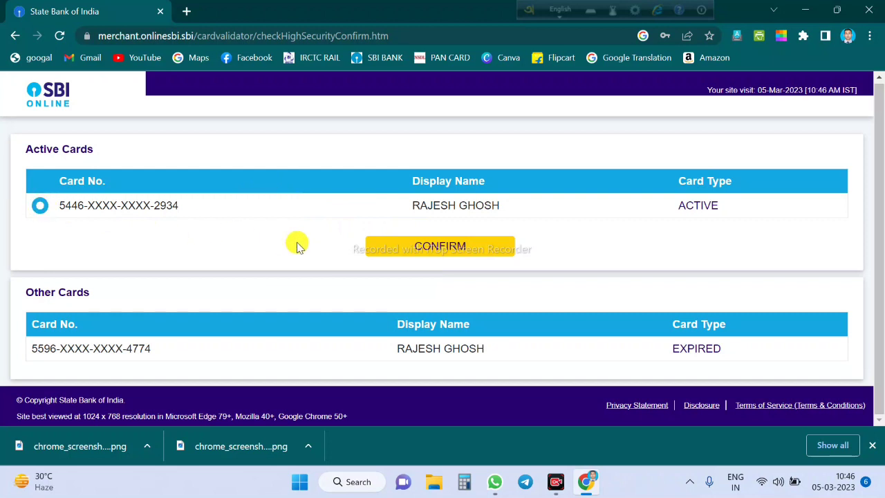
pyautogui.click(411, 253)
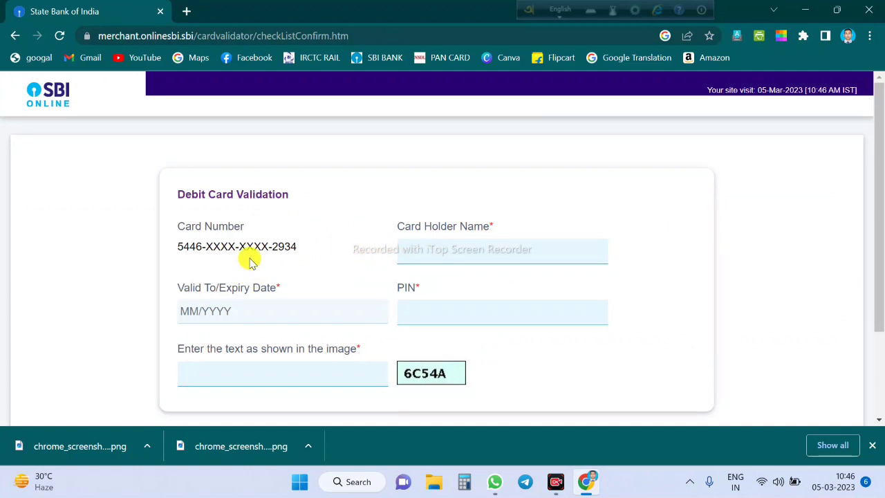
pyautogui.scroll(-1, 249, 257)
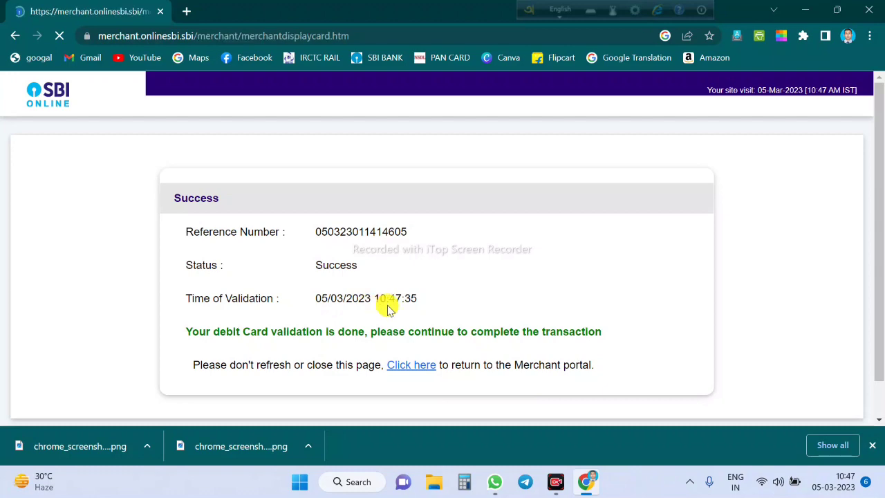
# Review the payment details and confirm the INR 30.00 payment
pyautogui.scroll(-3, 419, 294)
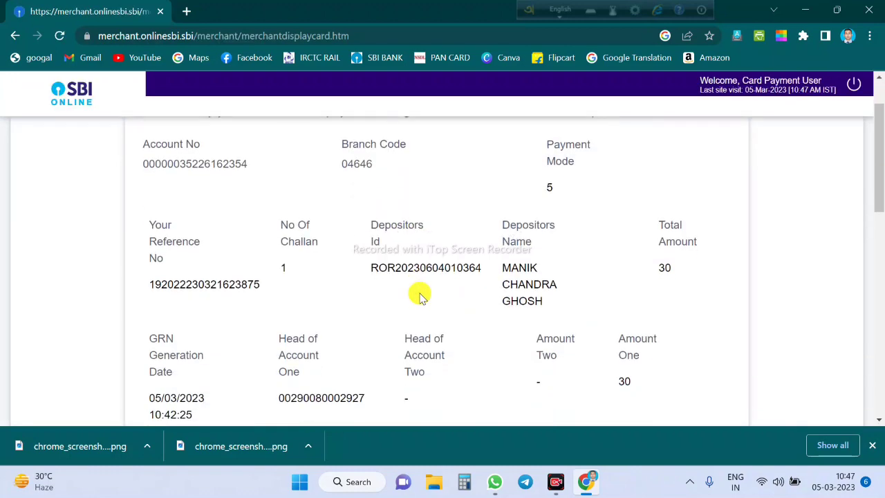
pyautogui.scroll(-8, 419, 293)
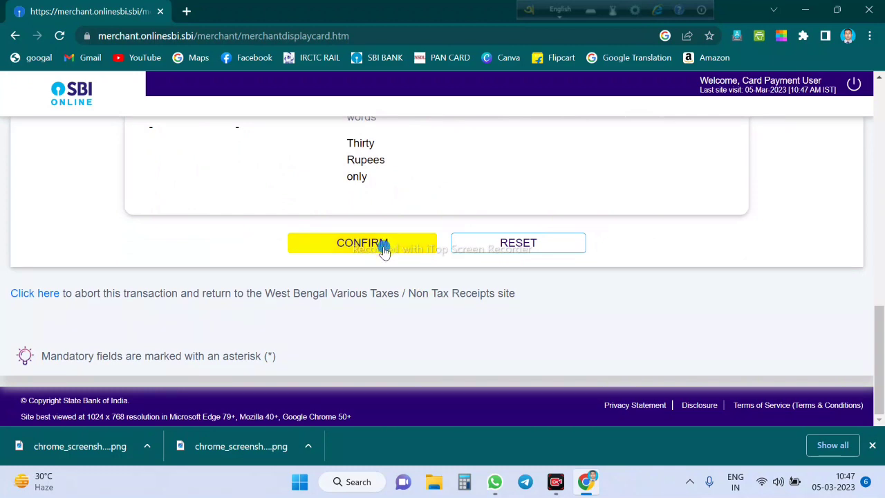
pyautogui.click(384, 249)
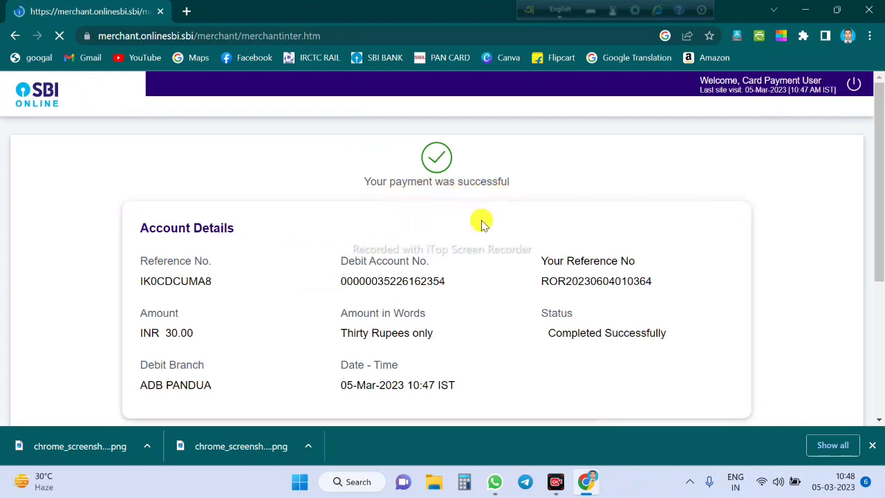
pyautogui.scroll(-2, 480, 223)
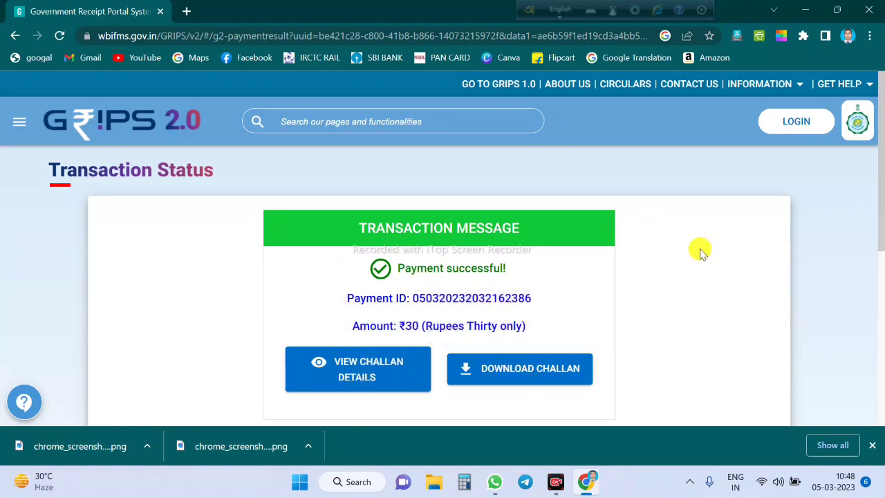
# Download the paid challan and open challan.pdf from Chrome's download bar
pyautogui.click(500, 376)
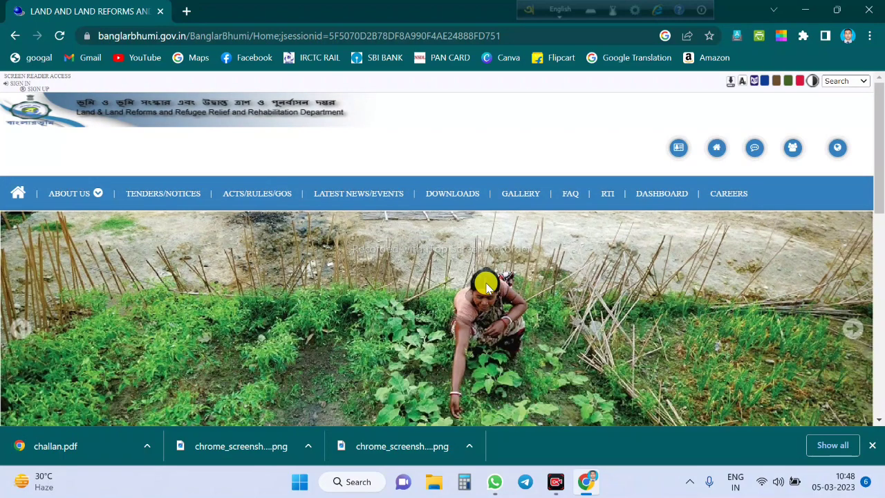
pyautogui.scroll(-3, 486, 284)
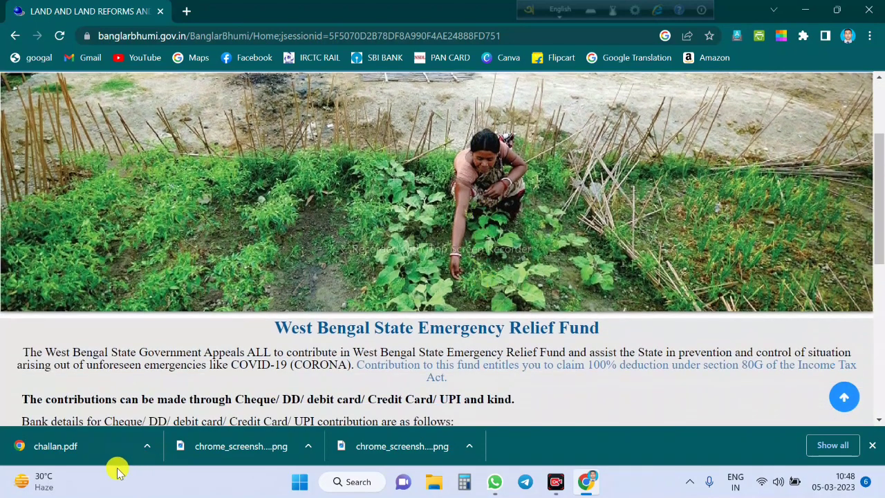
pyautogui.click(113, 440)
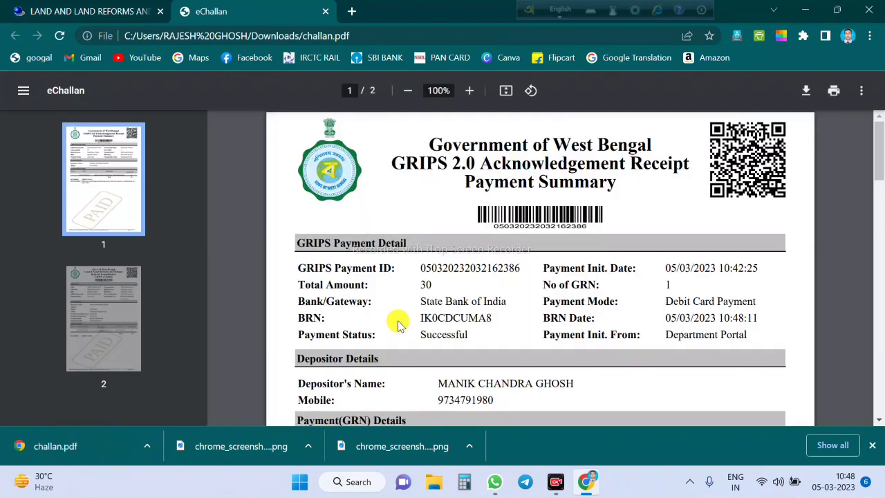
# Select the BRN value on the e-challan receipt, then clear the selection
pyautogui.scroll(-5, 399, 324)
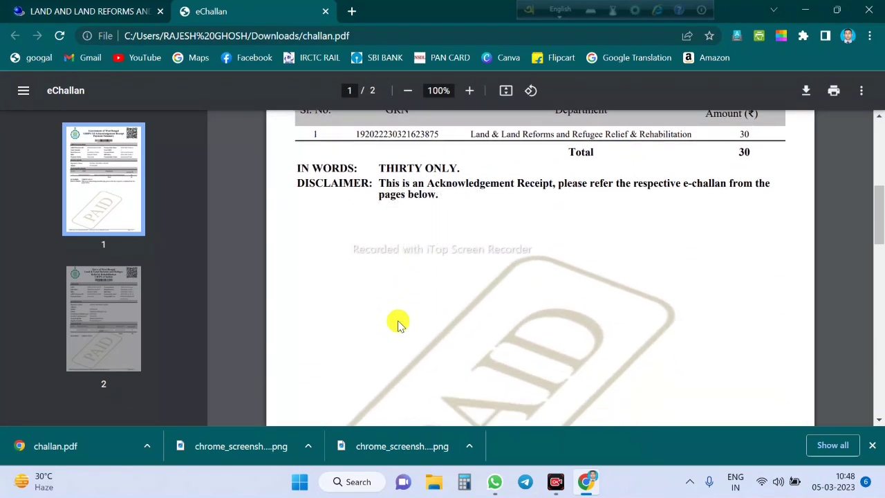
pyautogui.scroll(5, 398, 324)
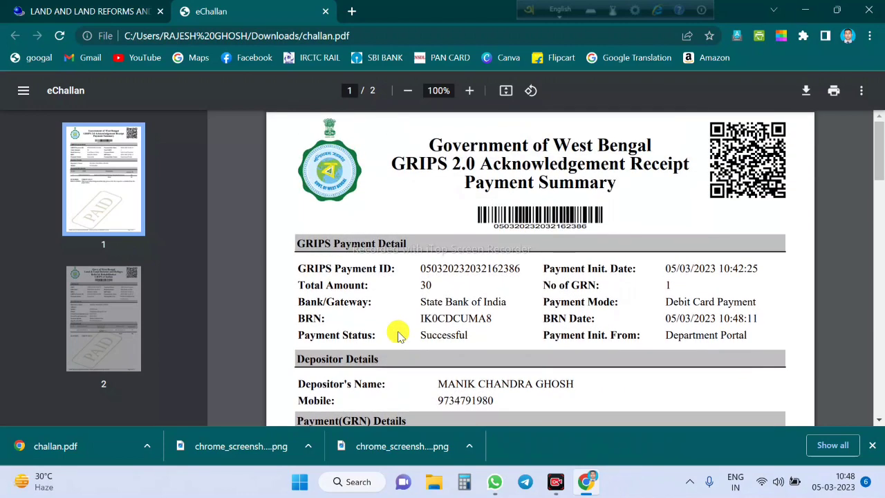
pyautogui.doubleClick(477, 318)
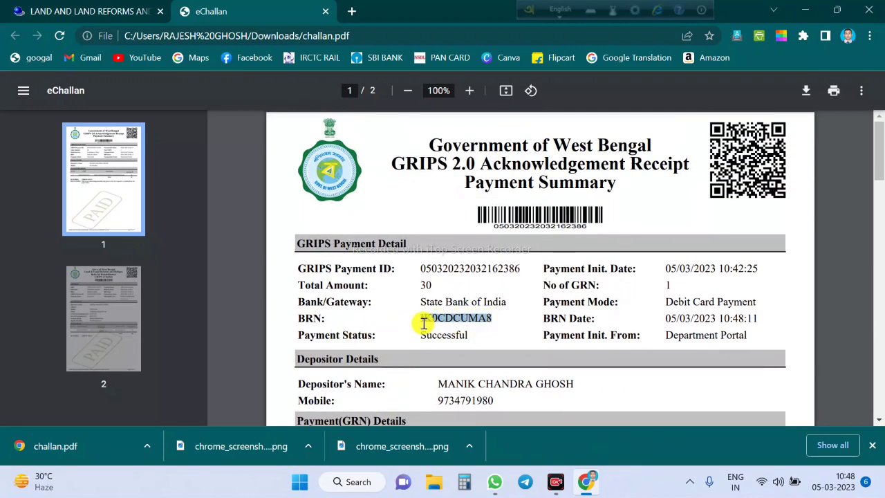
pyautogui.click(380, 337)
# Look through both pages of the e-challan, then close the eChallan tab
pyautogui.scroll(-2, 494, 307)
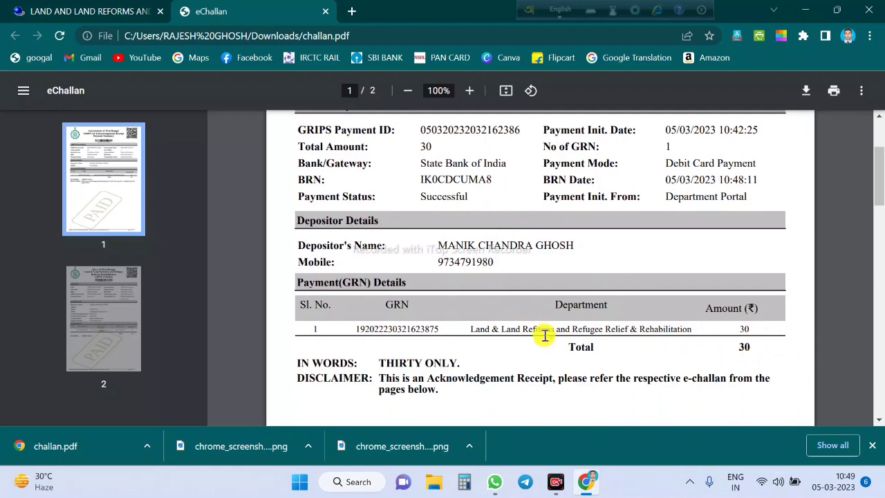
pyautogui.scroll(-2, 538, 334)
pyautogui.scroll(-6, 538, 334)
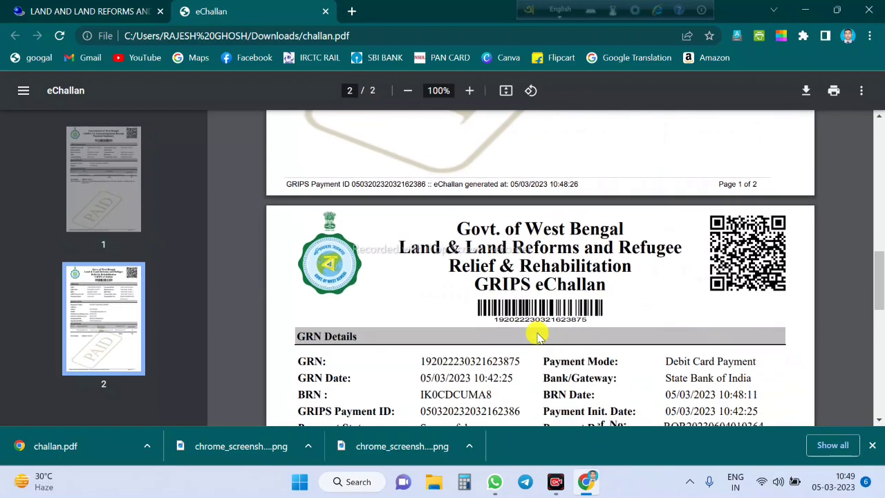
pyautogui.scroll(-3, 539, 335)
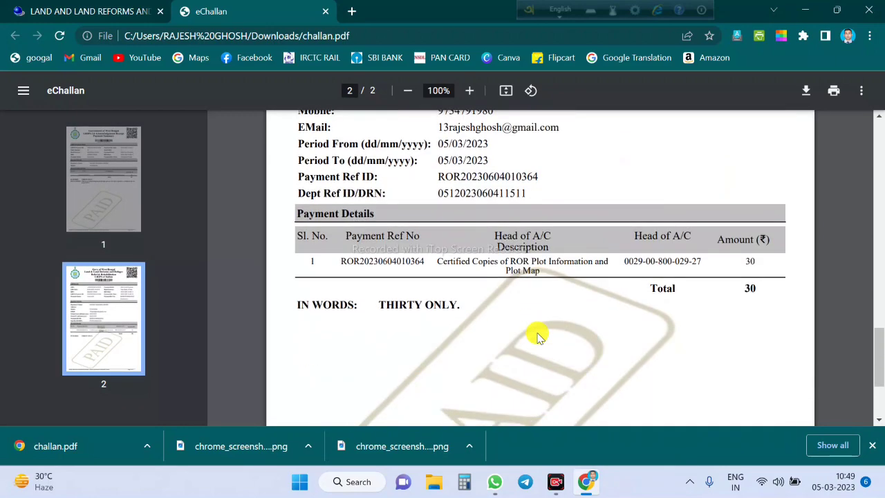
pyautogui.scroll(15, 539, 336)
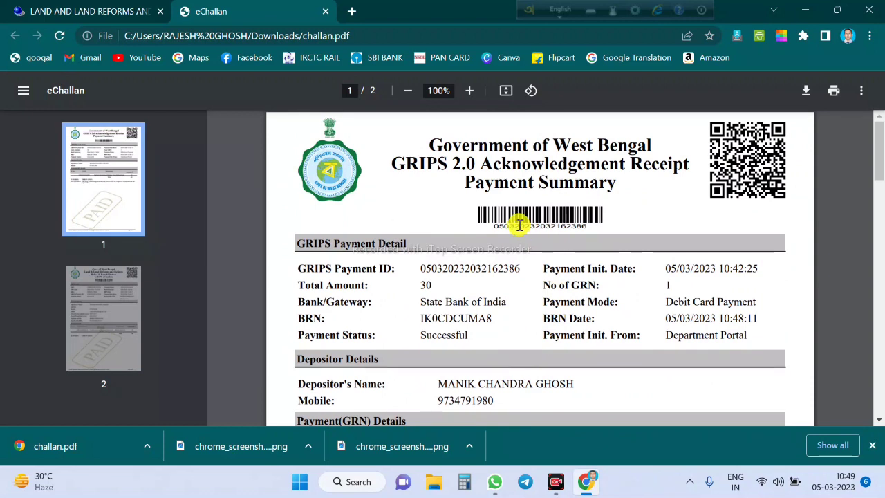
pyautogui.click(326, 12)
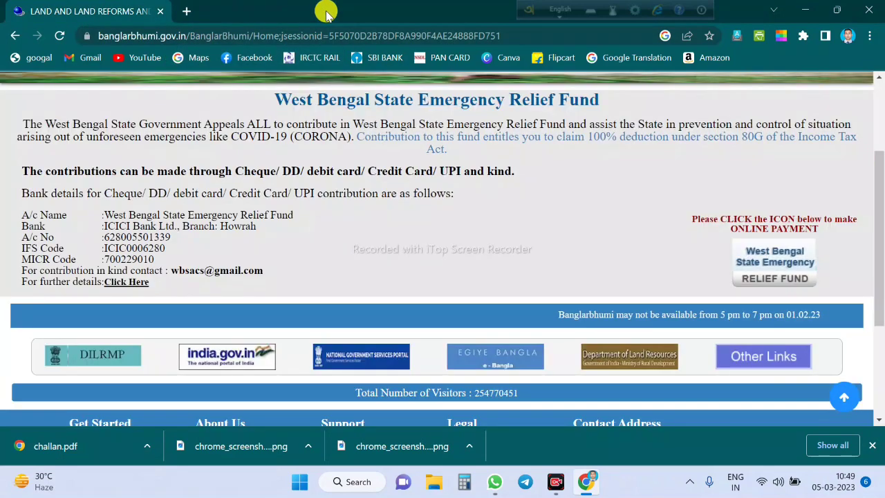
pyautogui.scroll(3, 425, 204)
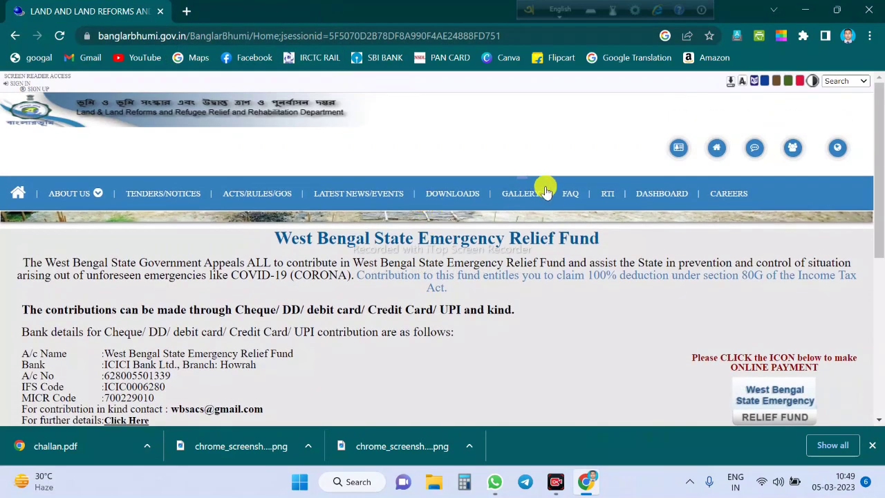